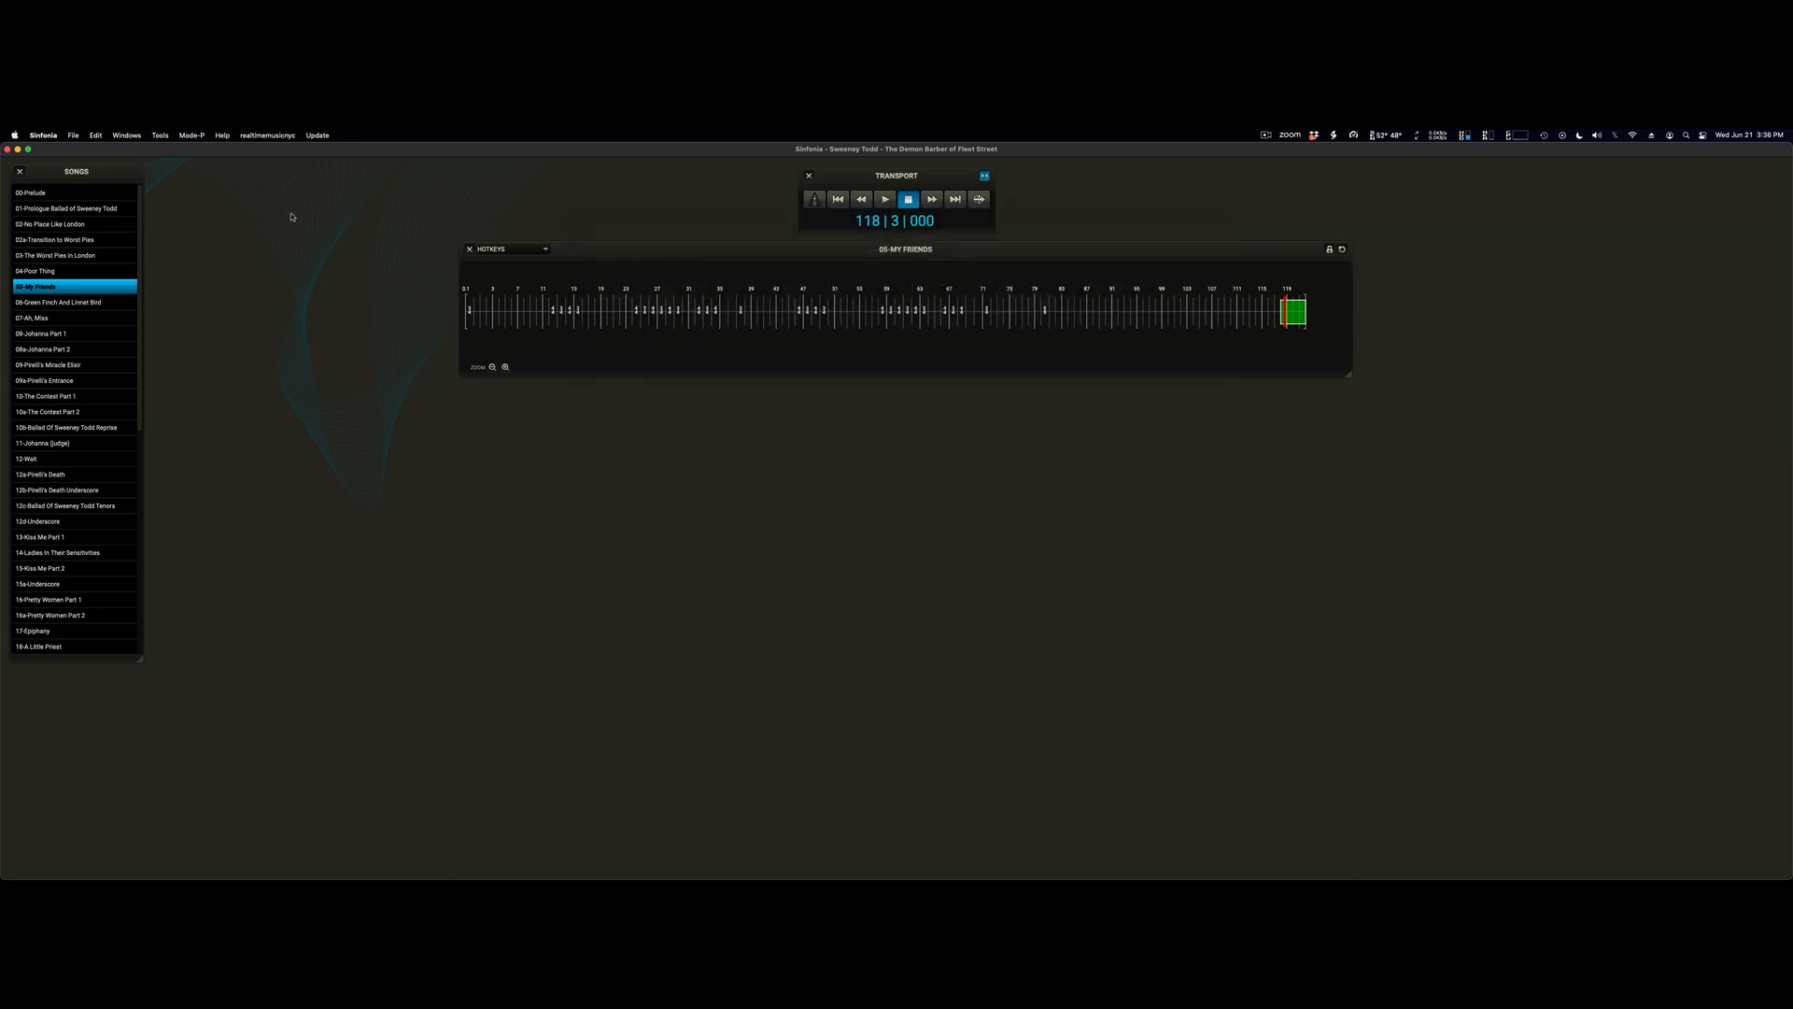
# Show the Function Legend and Keyboard windows in the workspace.
pyautogui.click(126, 135)
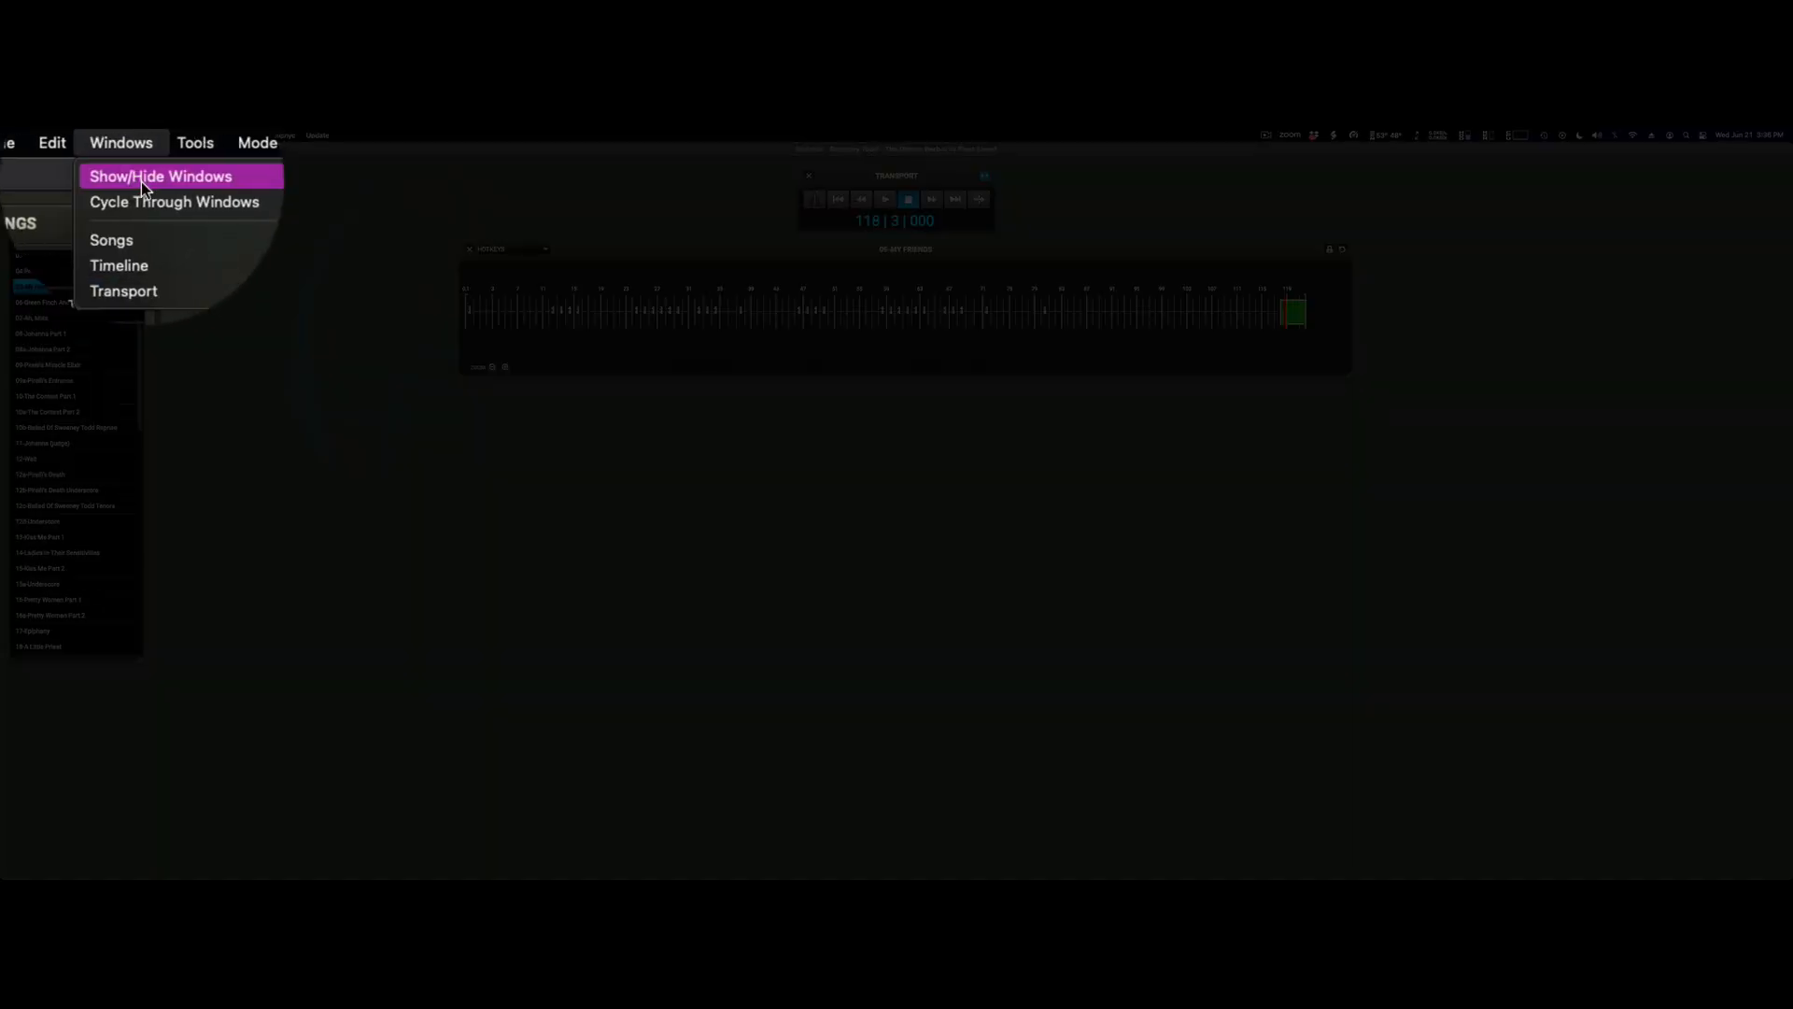
pyautogui.moveTo(186, 153)
pyautogui.click(256, 177)
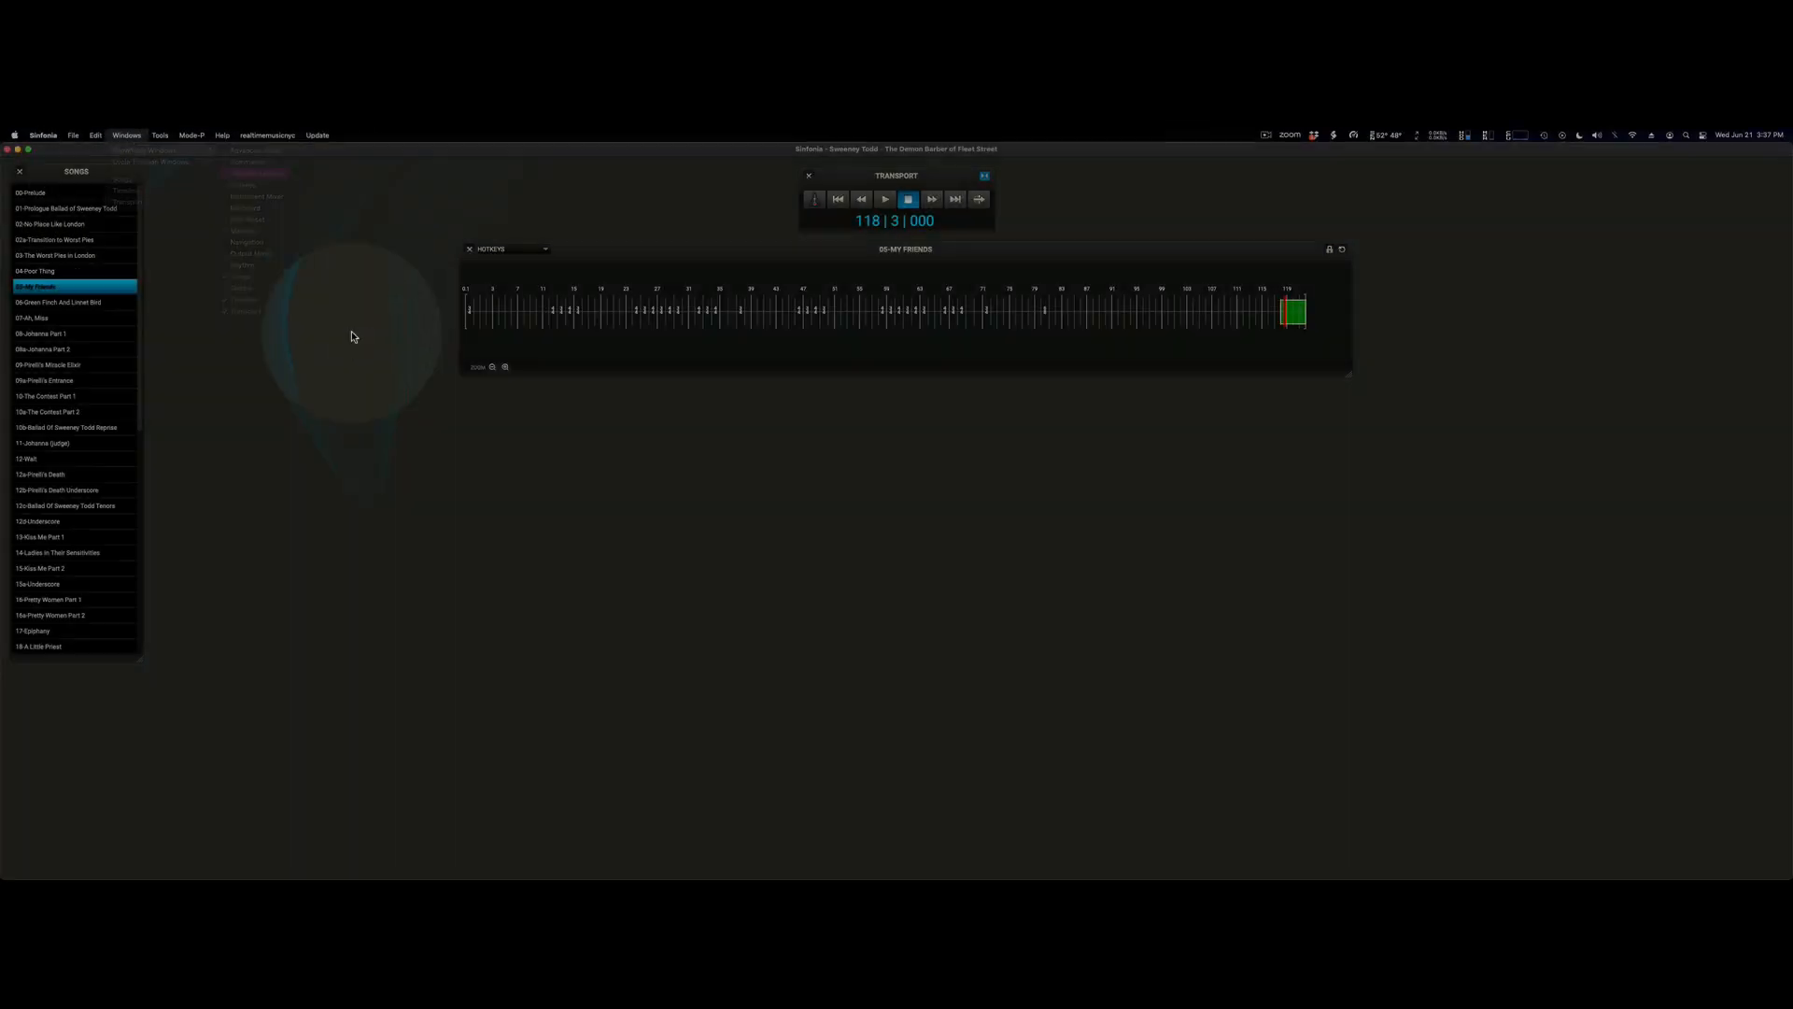
pyautogui.click(126, 135)
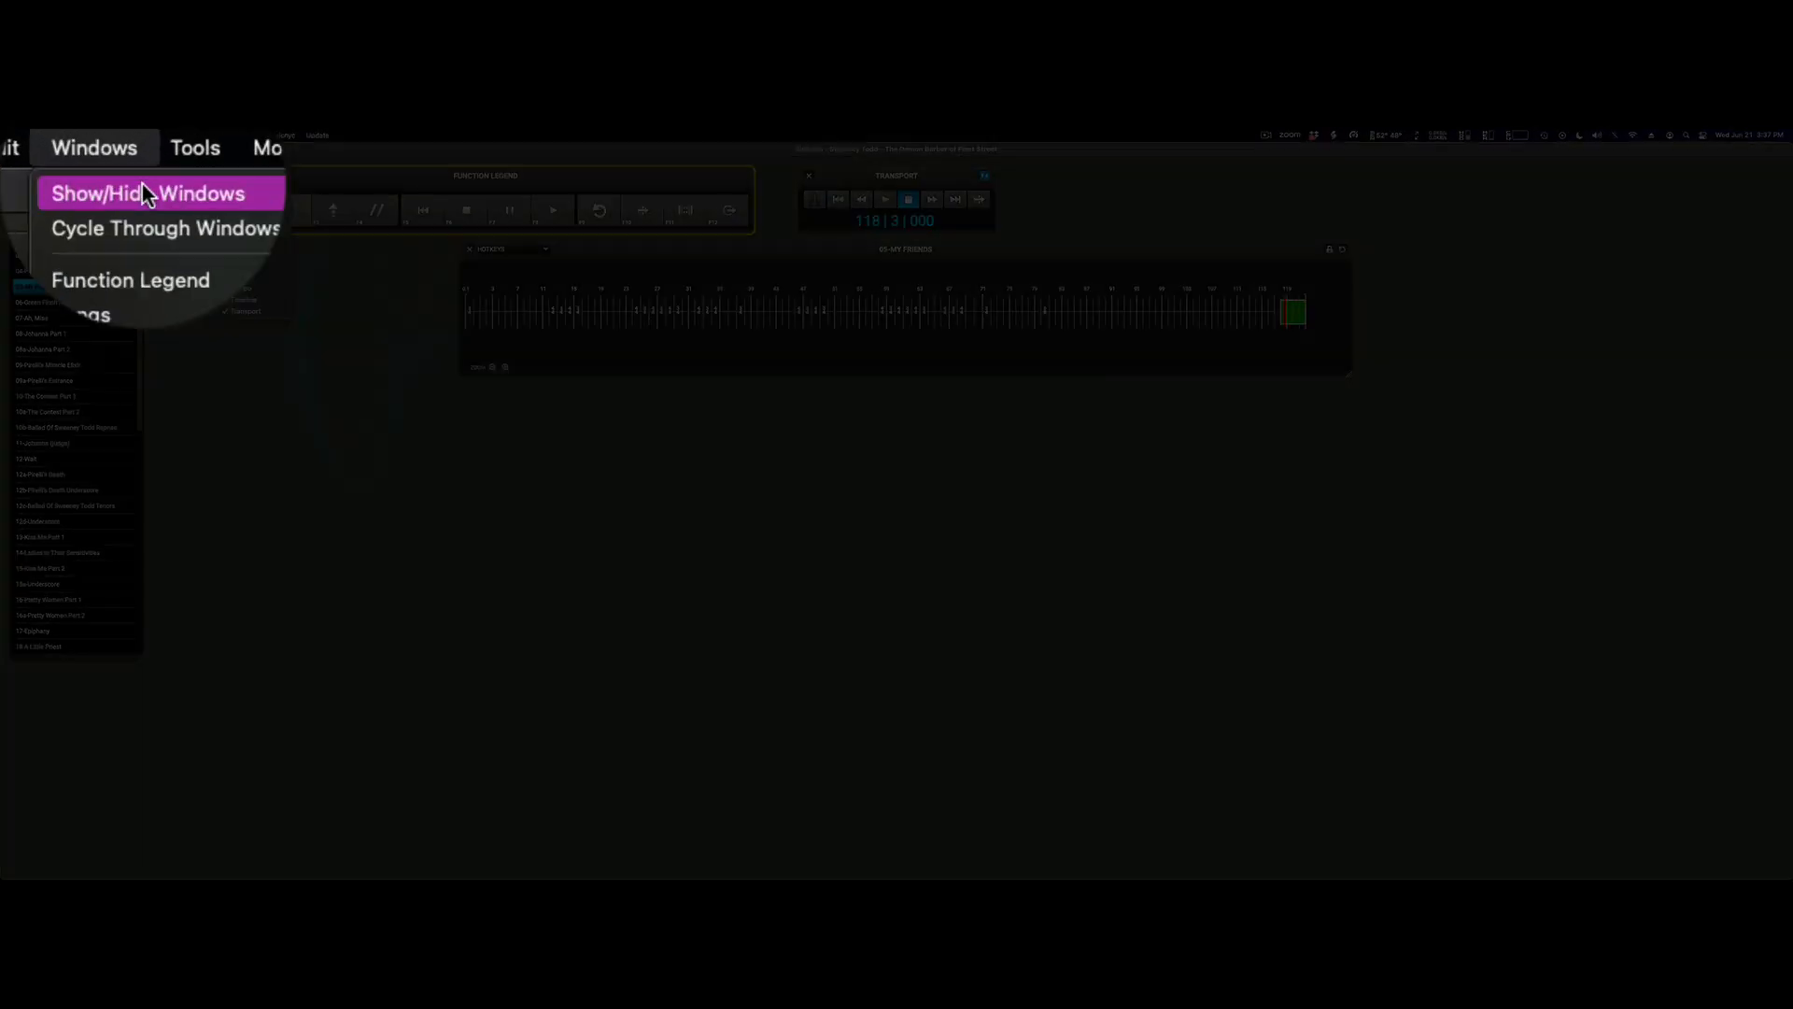
pyautogui.moveTo(145, 151)
pyautogui.click(256, 270)
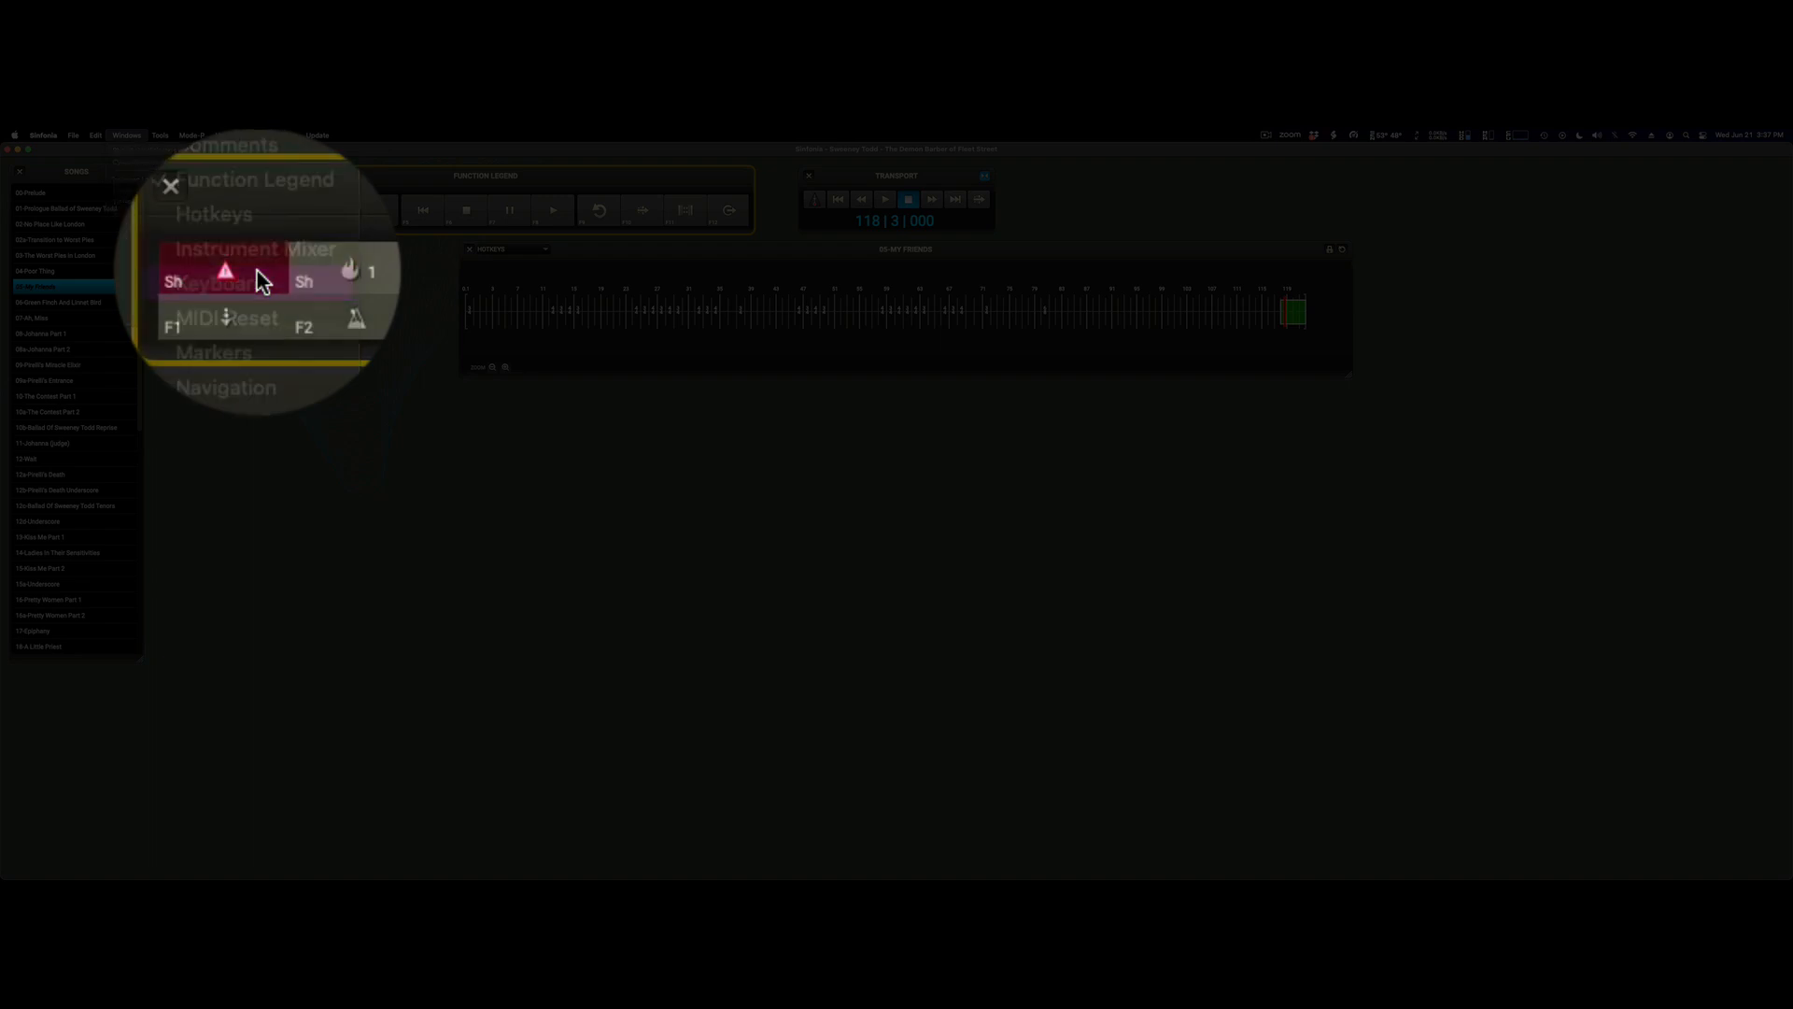
# Show the Hotkeys window and open the timeline's display list, which is set to Hotkeys.
pyautogui.click(126, 136)
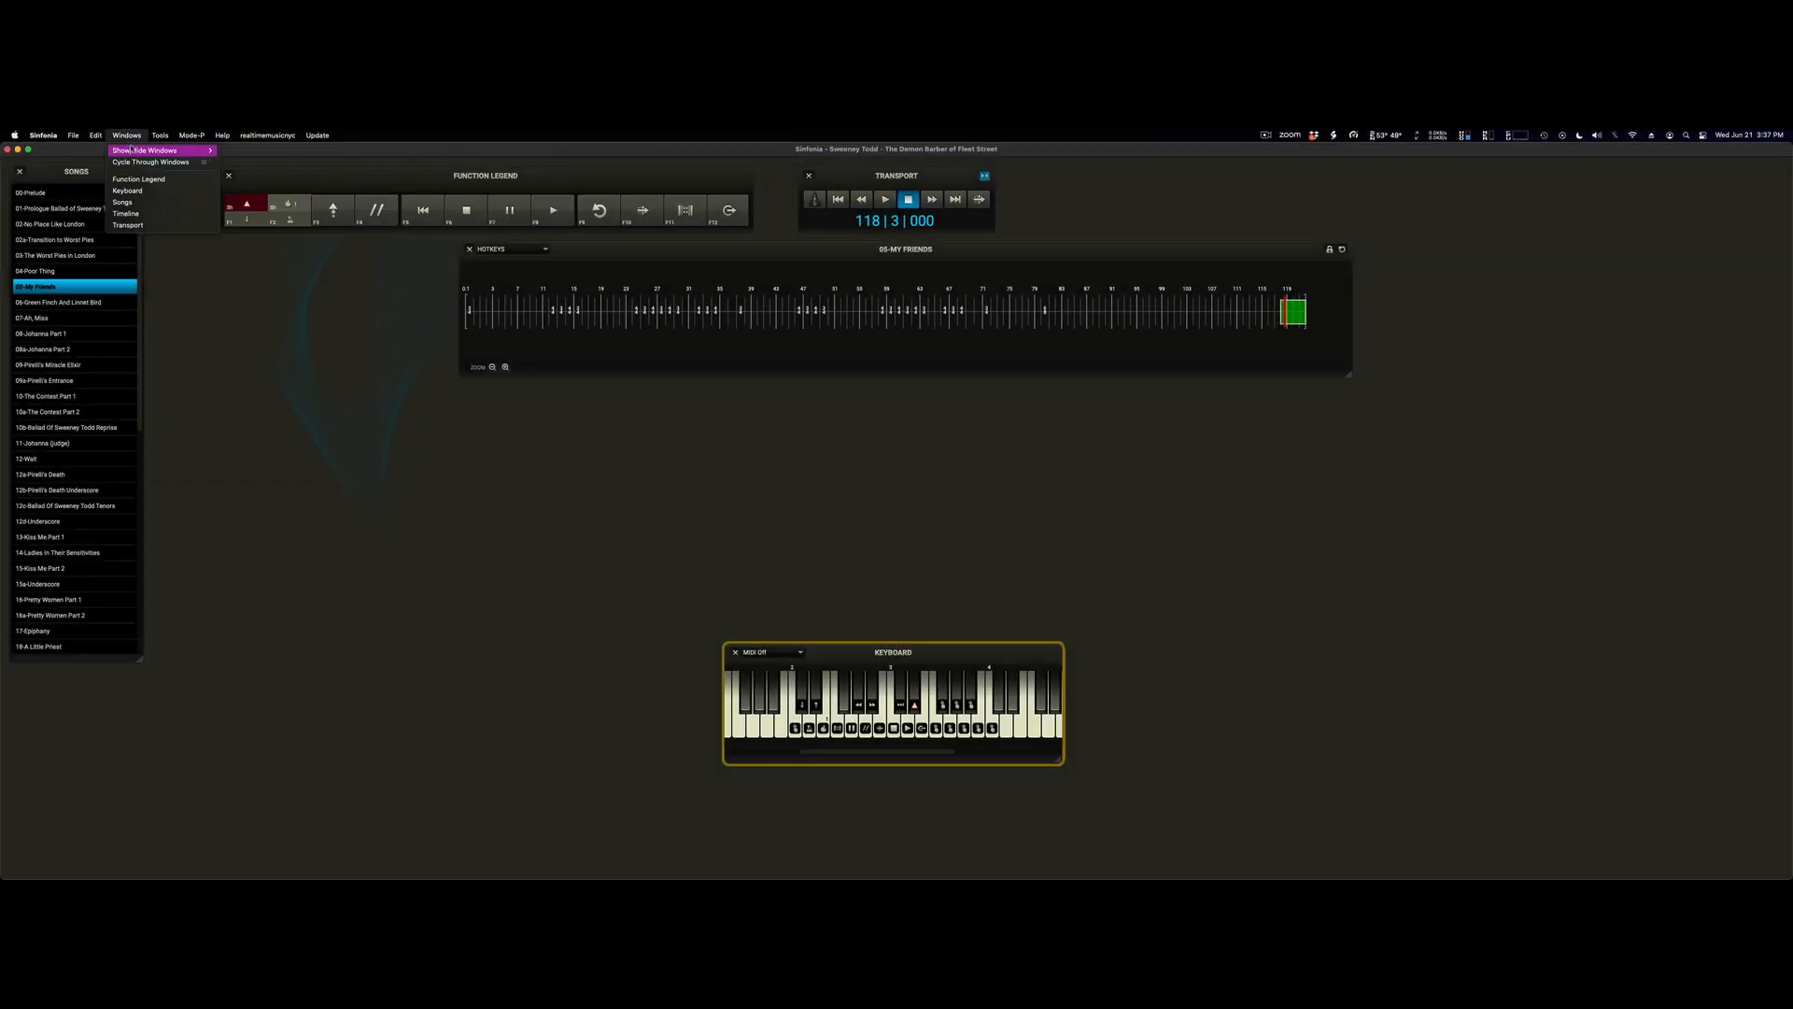
pyautogui.moveTo(144, 151)
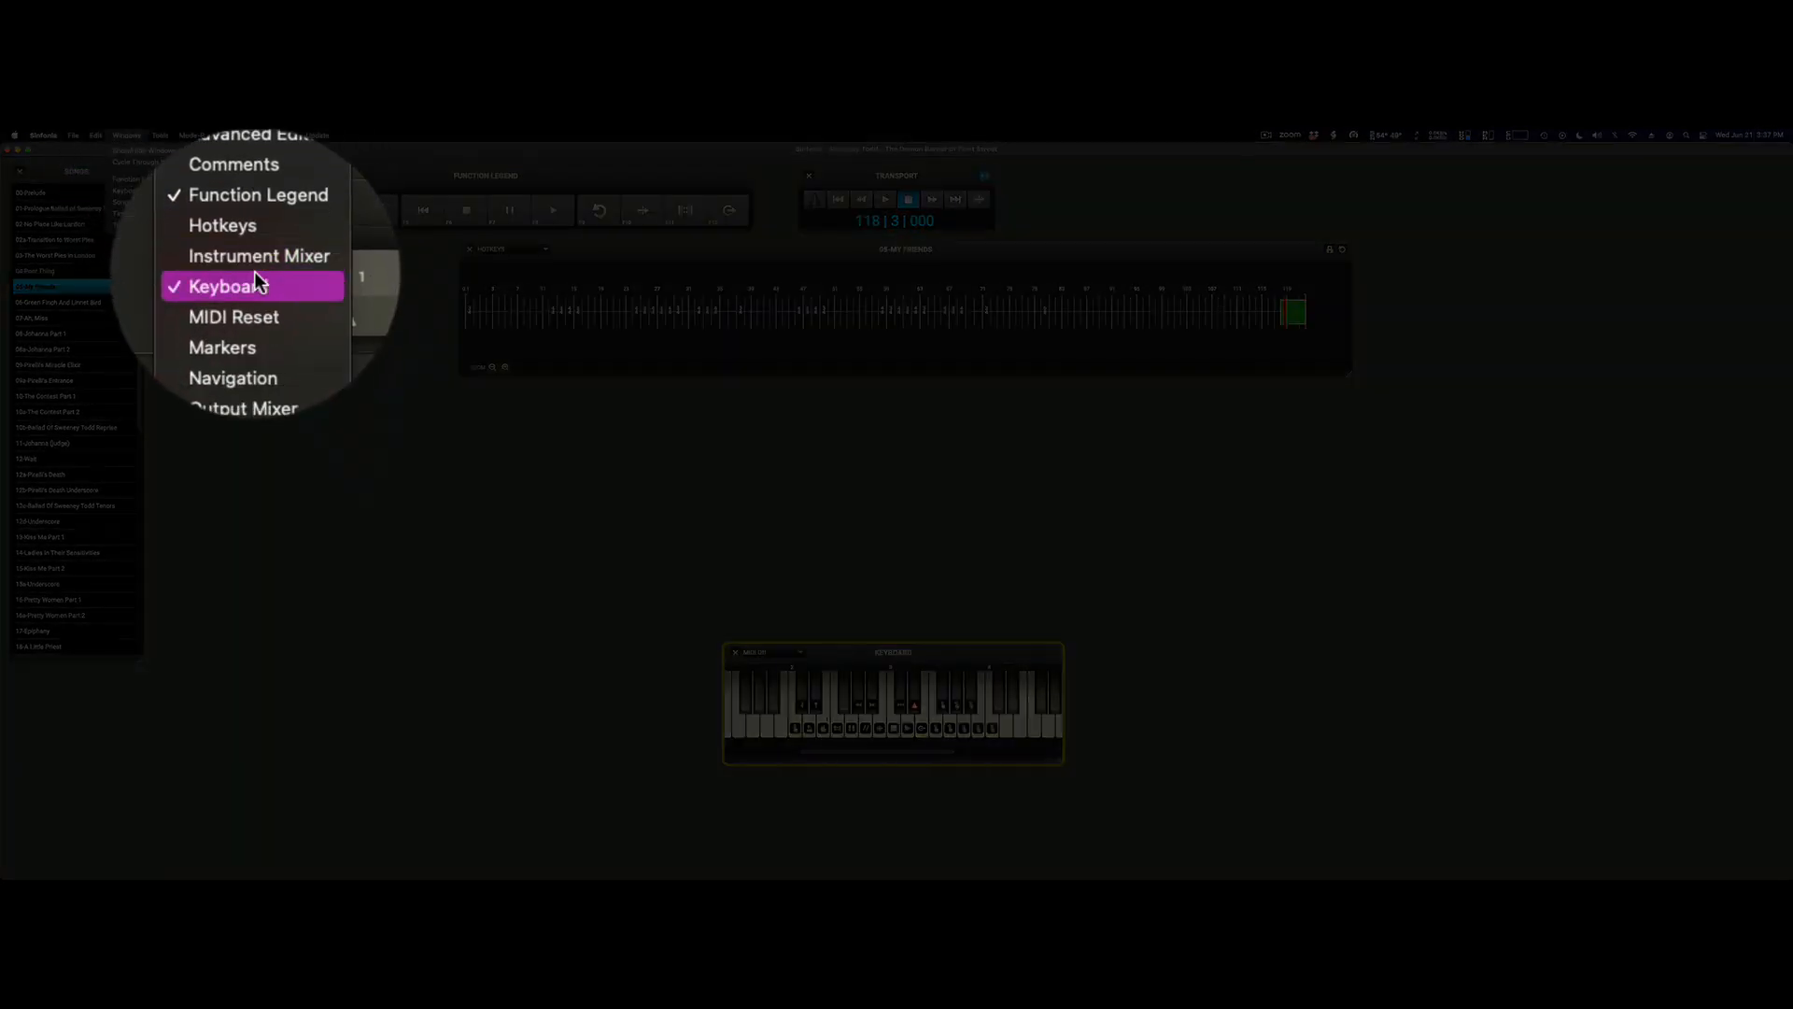
pyautogui.click(254, 271)
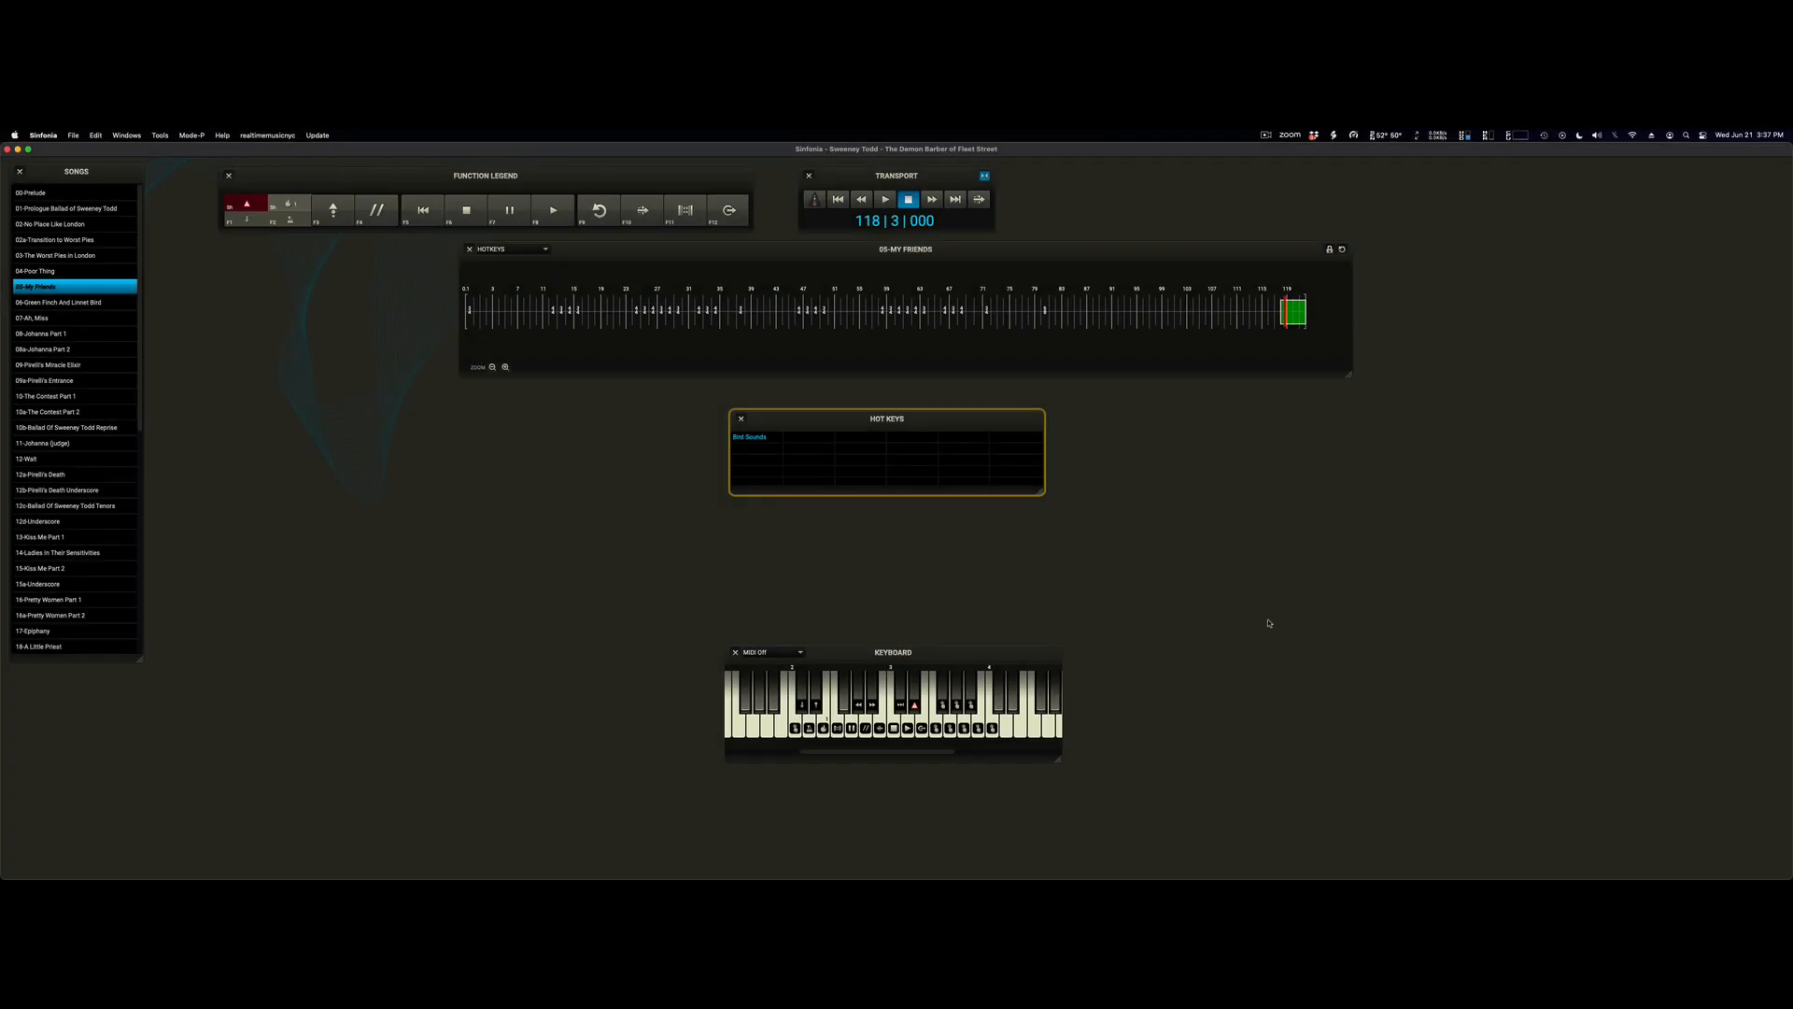
pyautogui.click(517, 249)
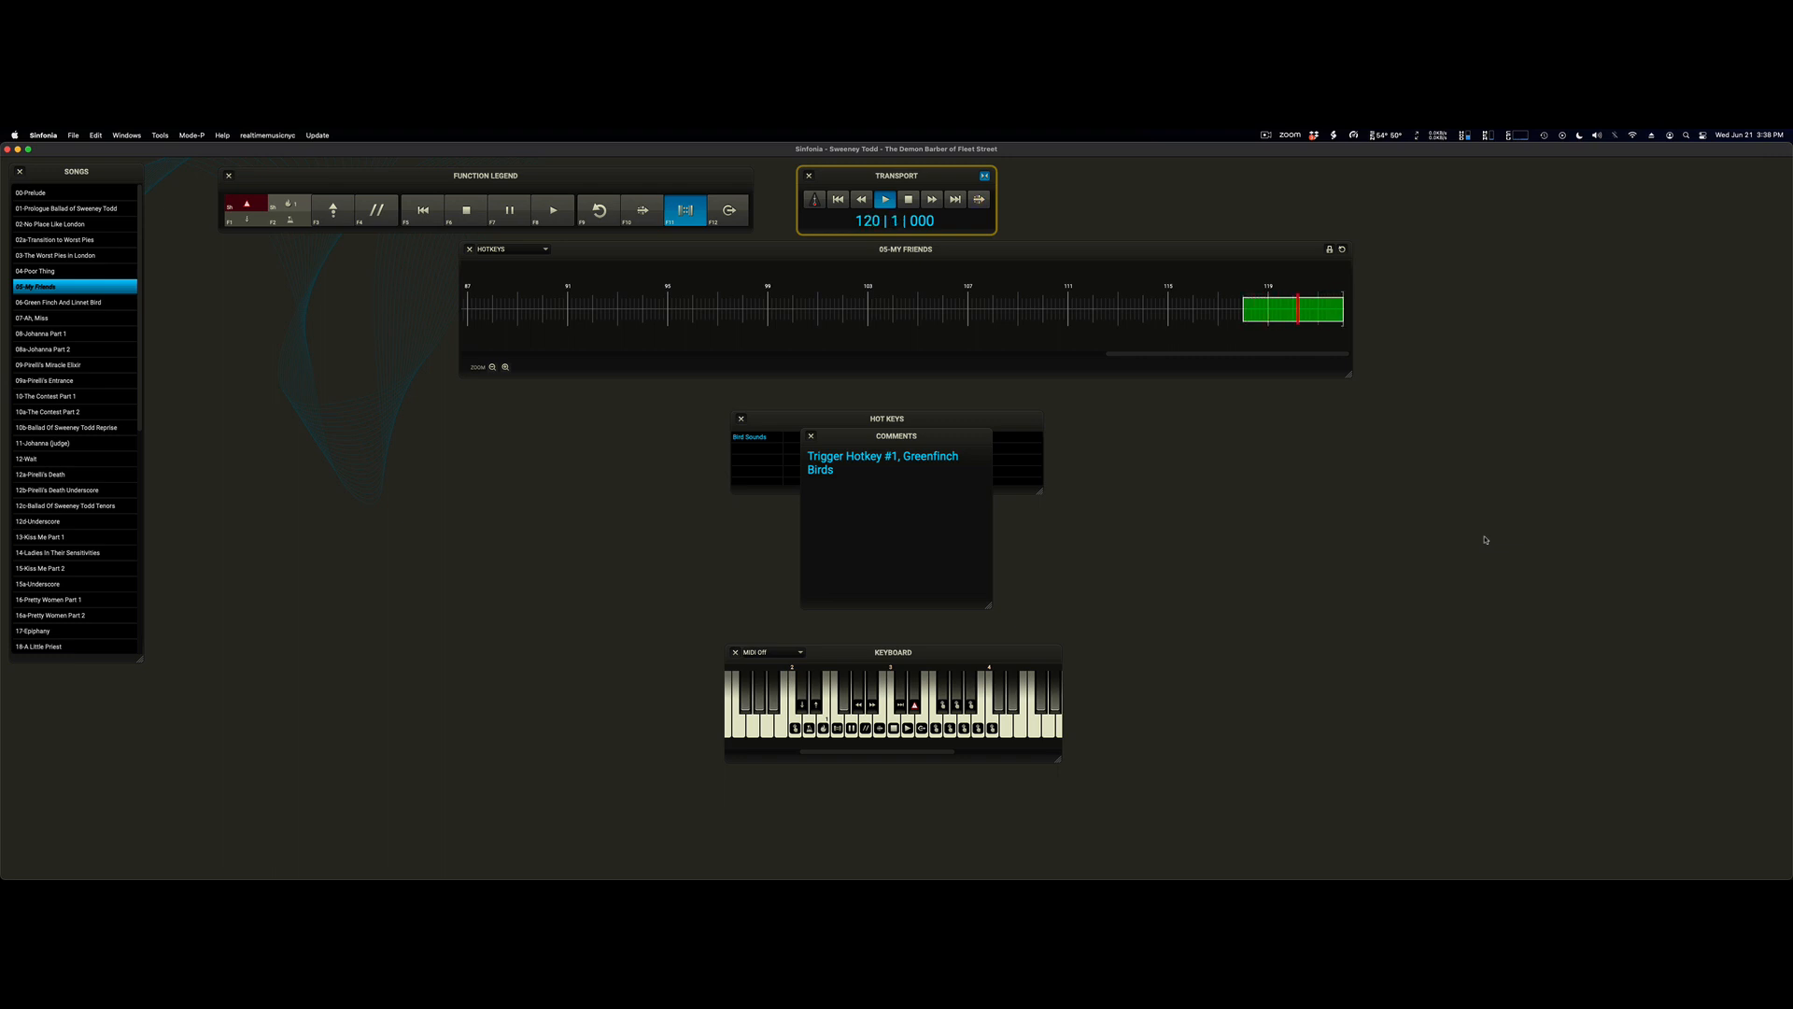
# Trigger hotkey 1, the bird sounds, from the on-screen keyboard while 05-My Friends plays its final vamp.
pyautogui.press('F10')
pyautogui.press('F10')
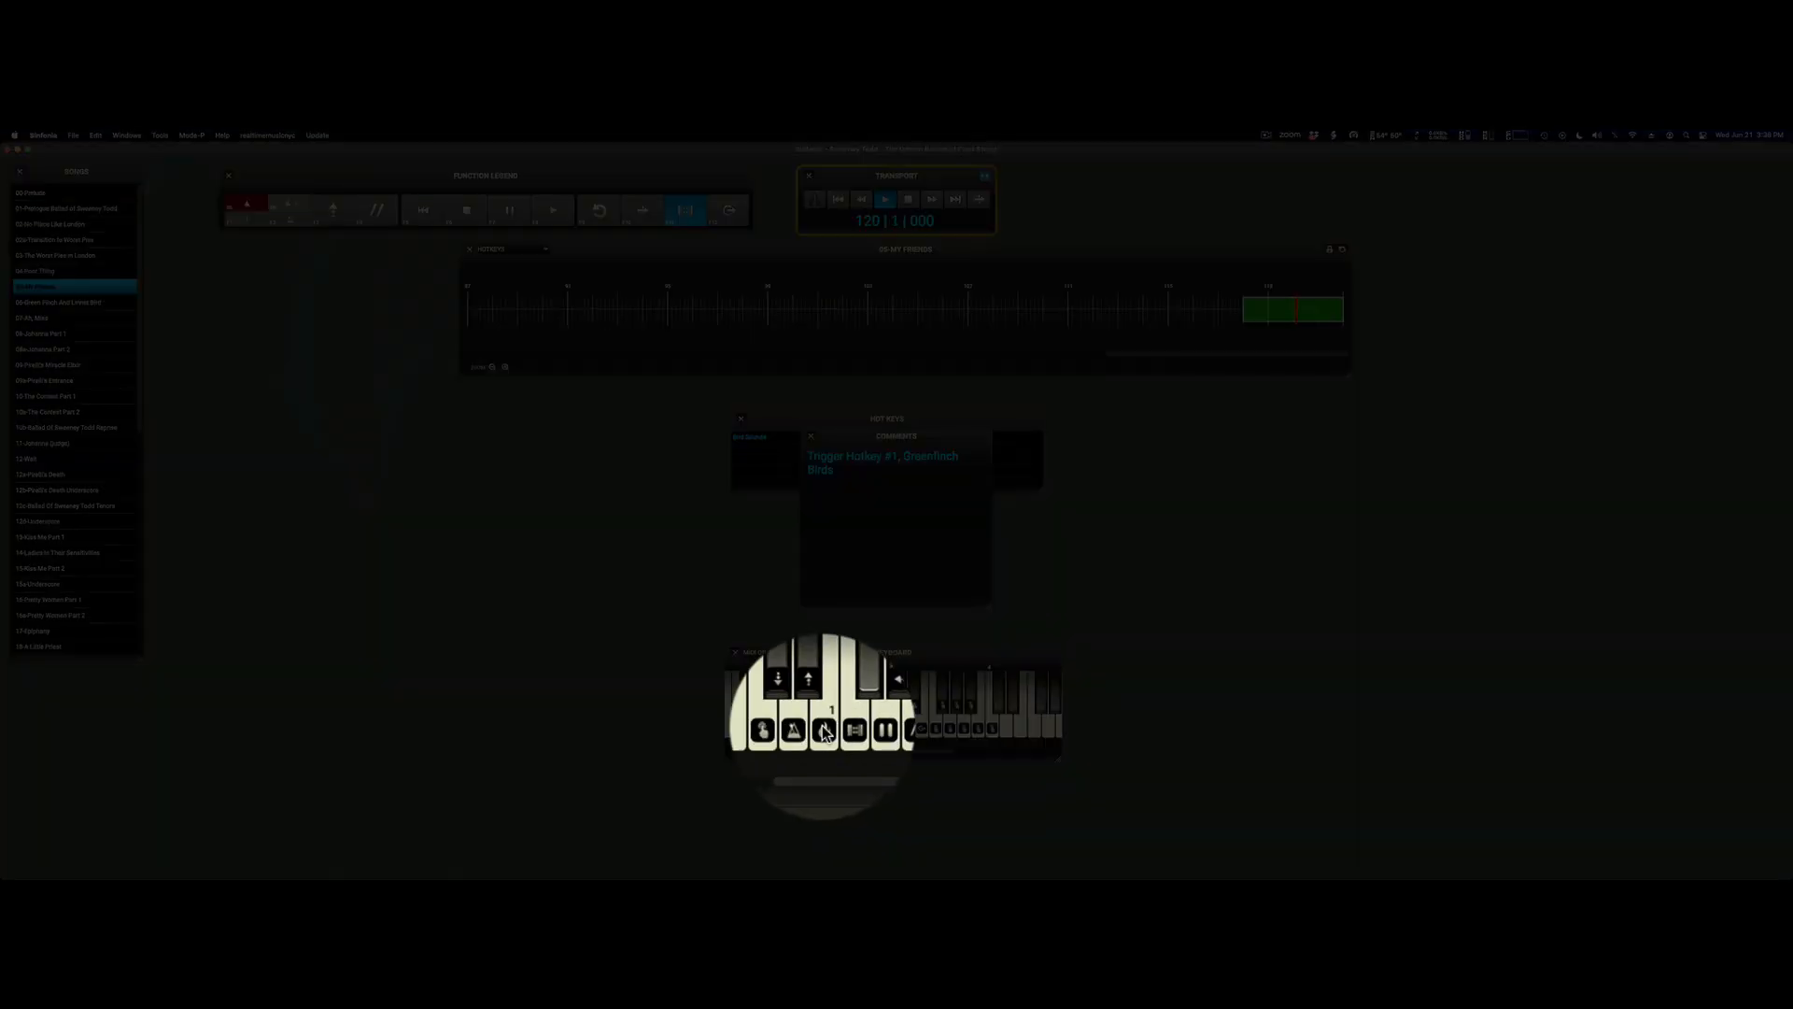
pyautogui.click(823, 727)
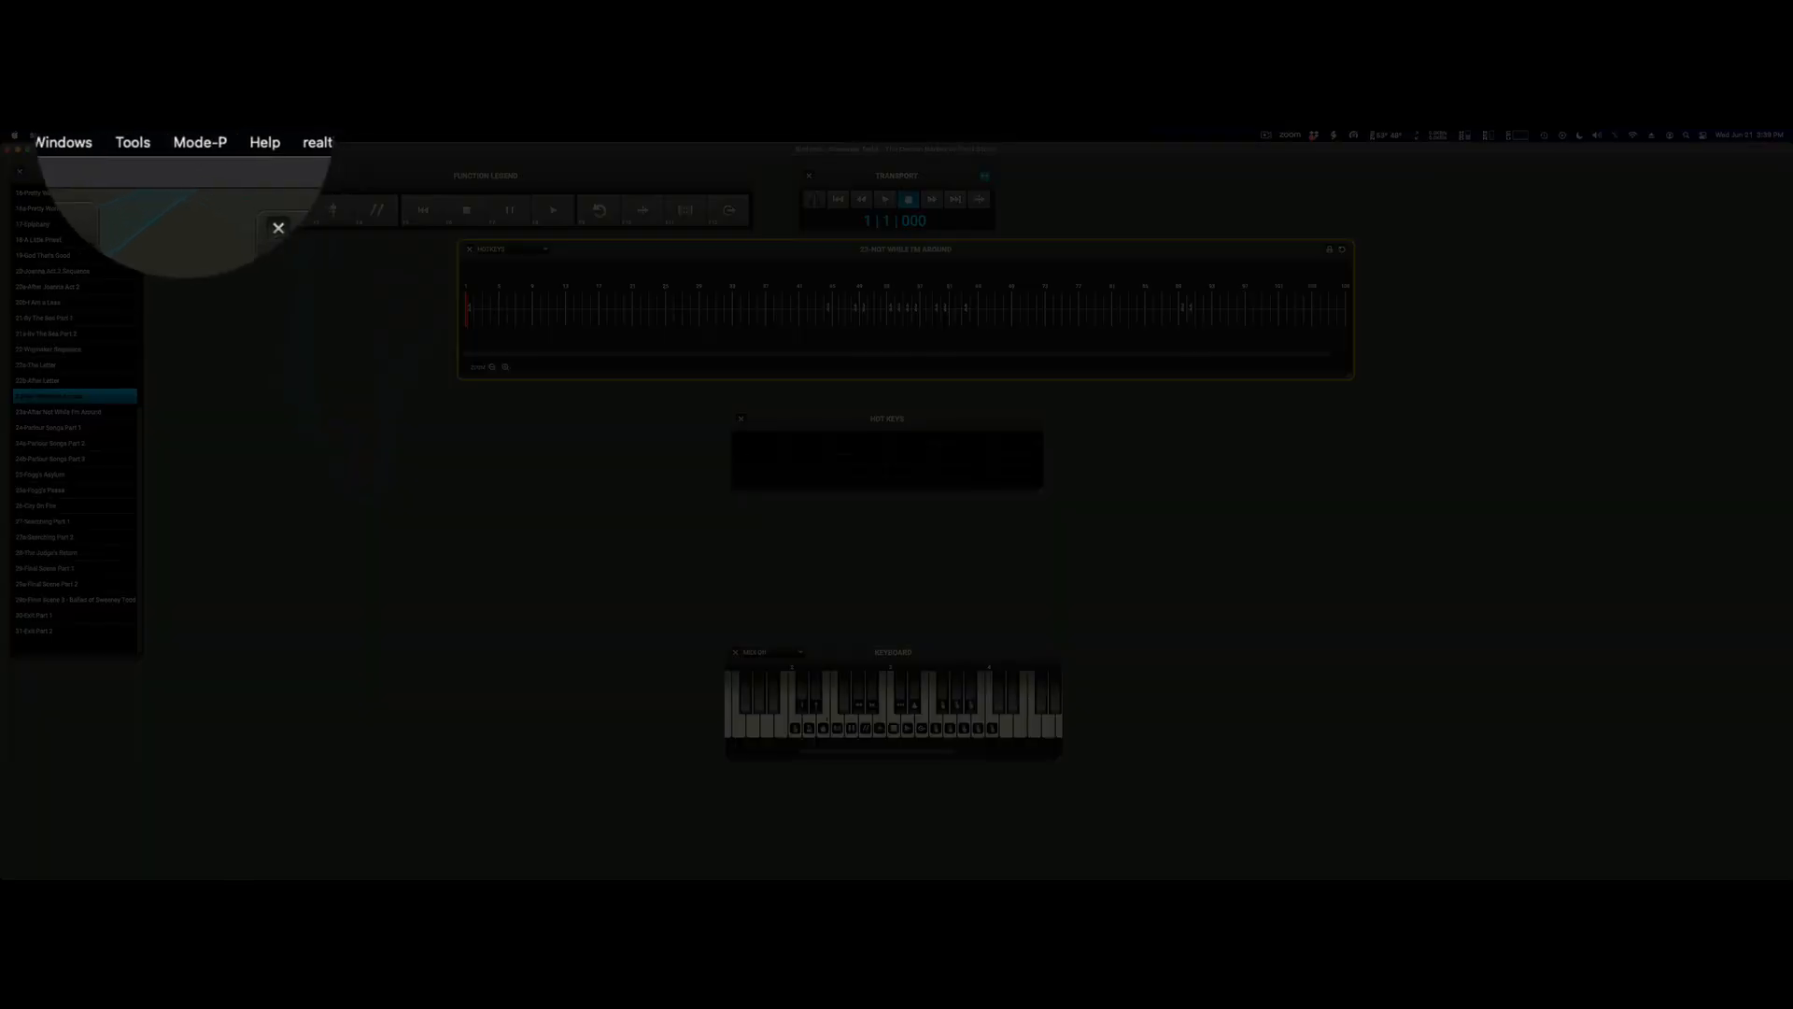
# Switch to Edit mode and select bars 25 to 33 on the timeline of 23-Not While I'm Around.
pyautogui.click(192, 136)
pyautogui.click(194, 178)
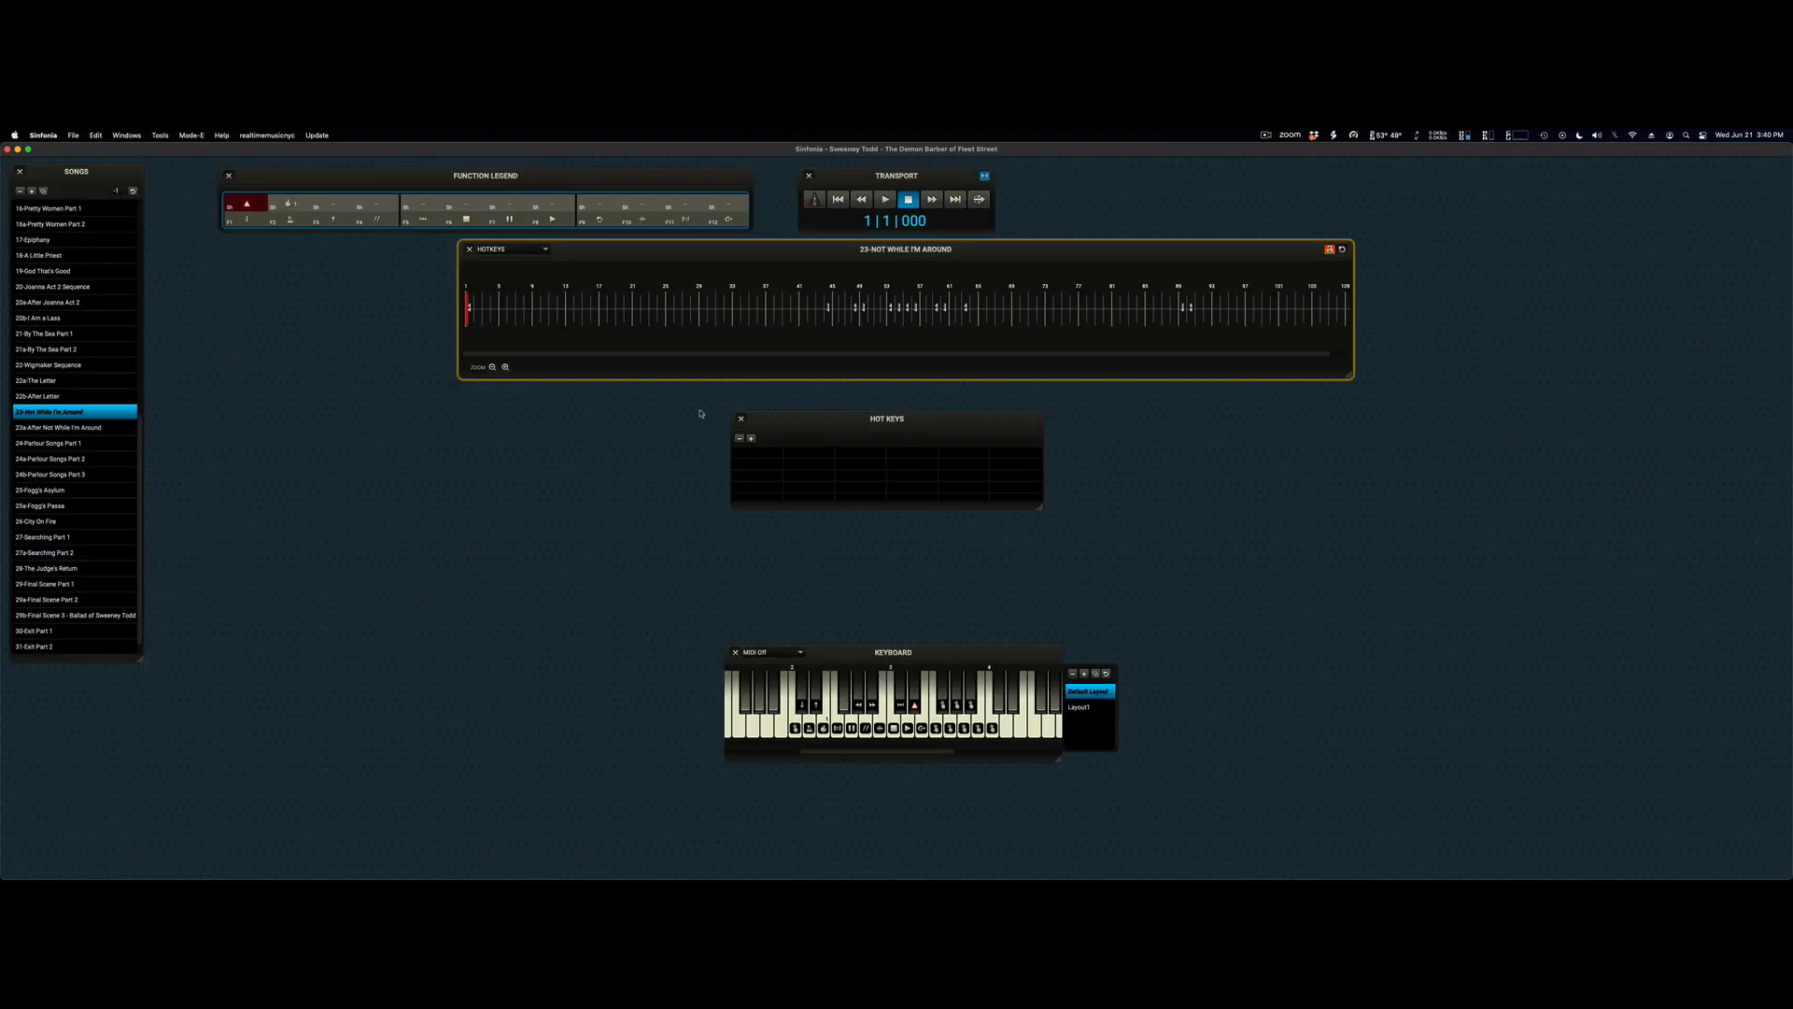
pyautogui.click(666, 311)
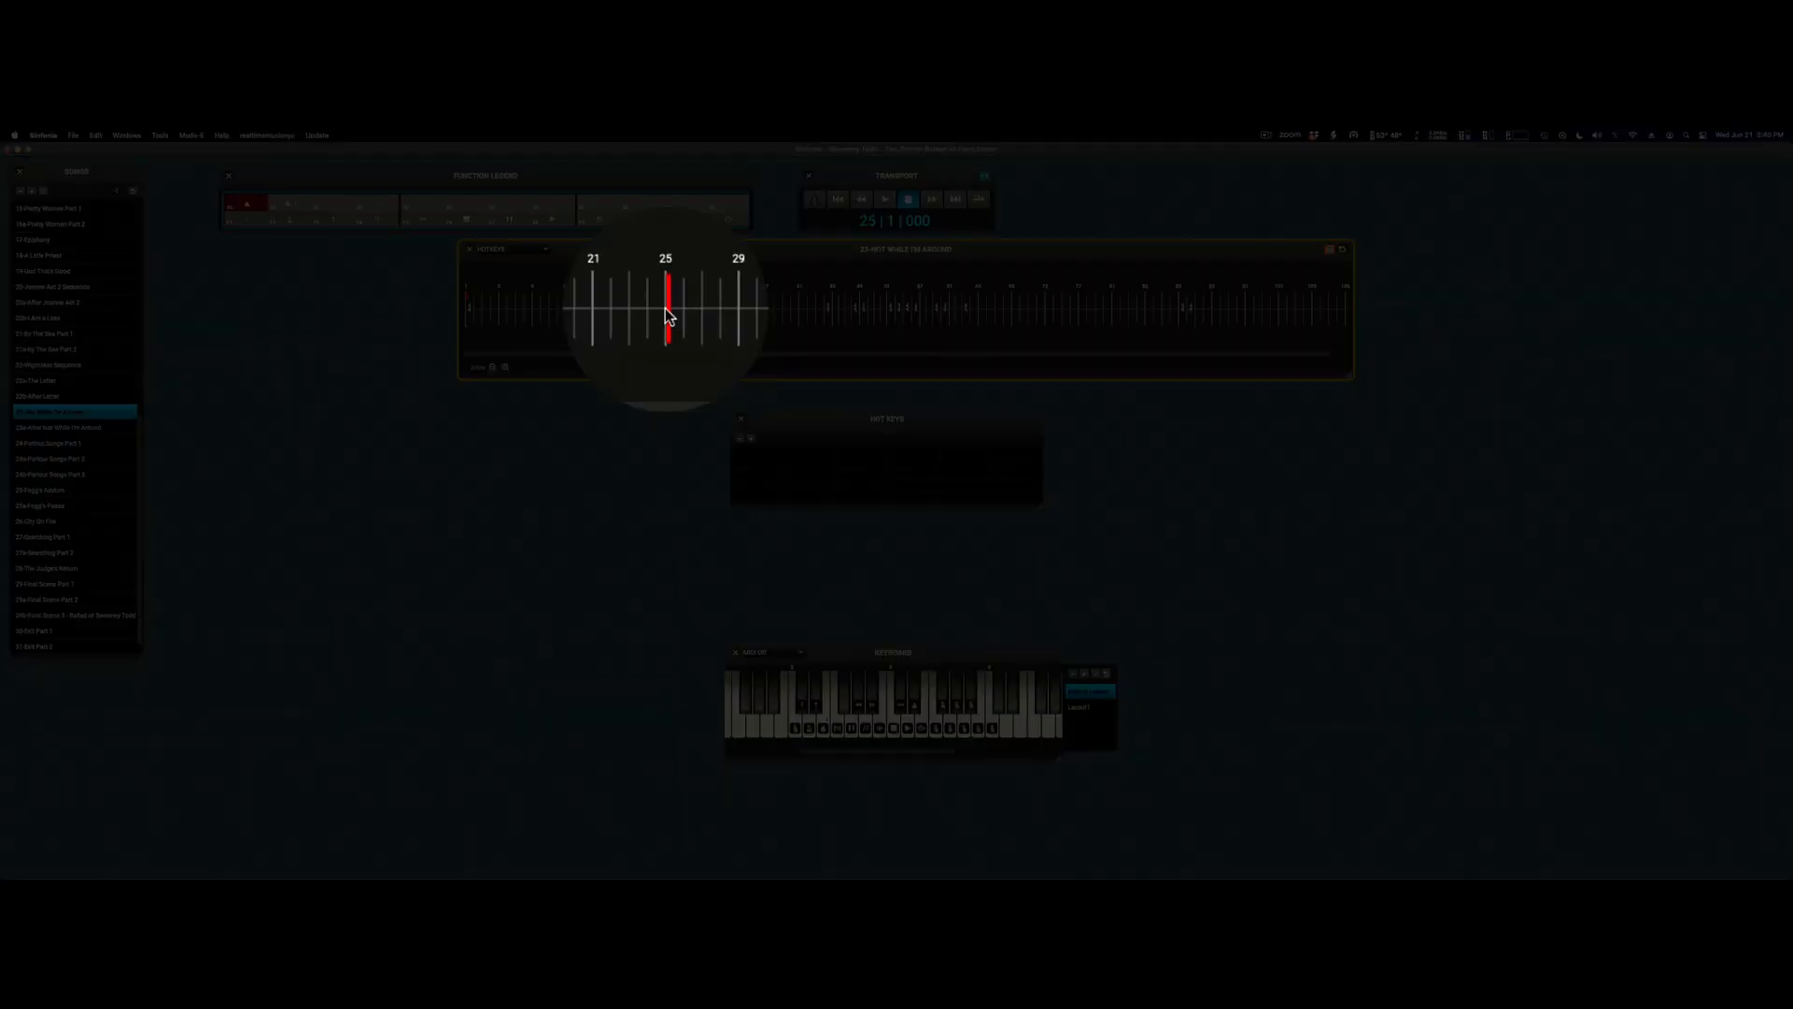
pyautogui.moveTo(665, 308); pyautogui.dragTo(731, 304)
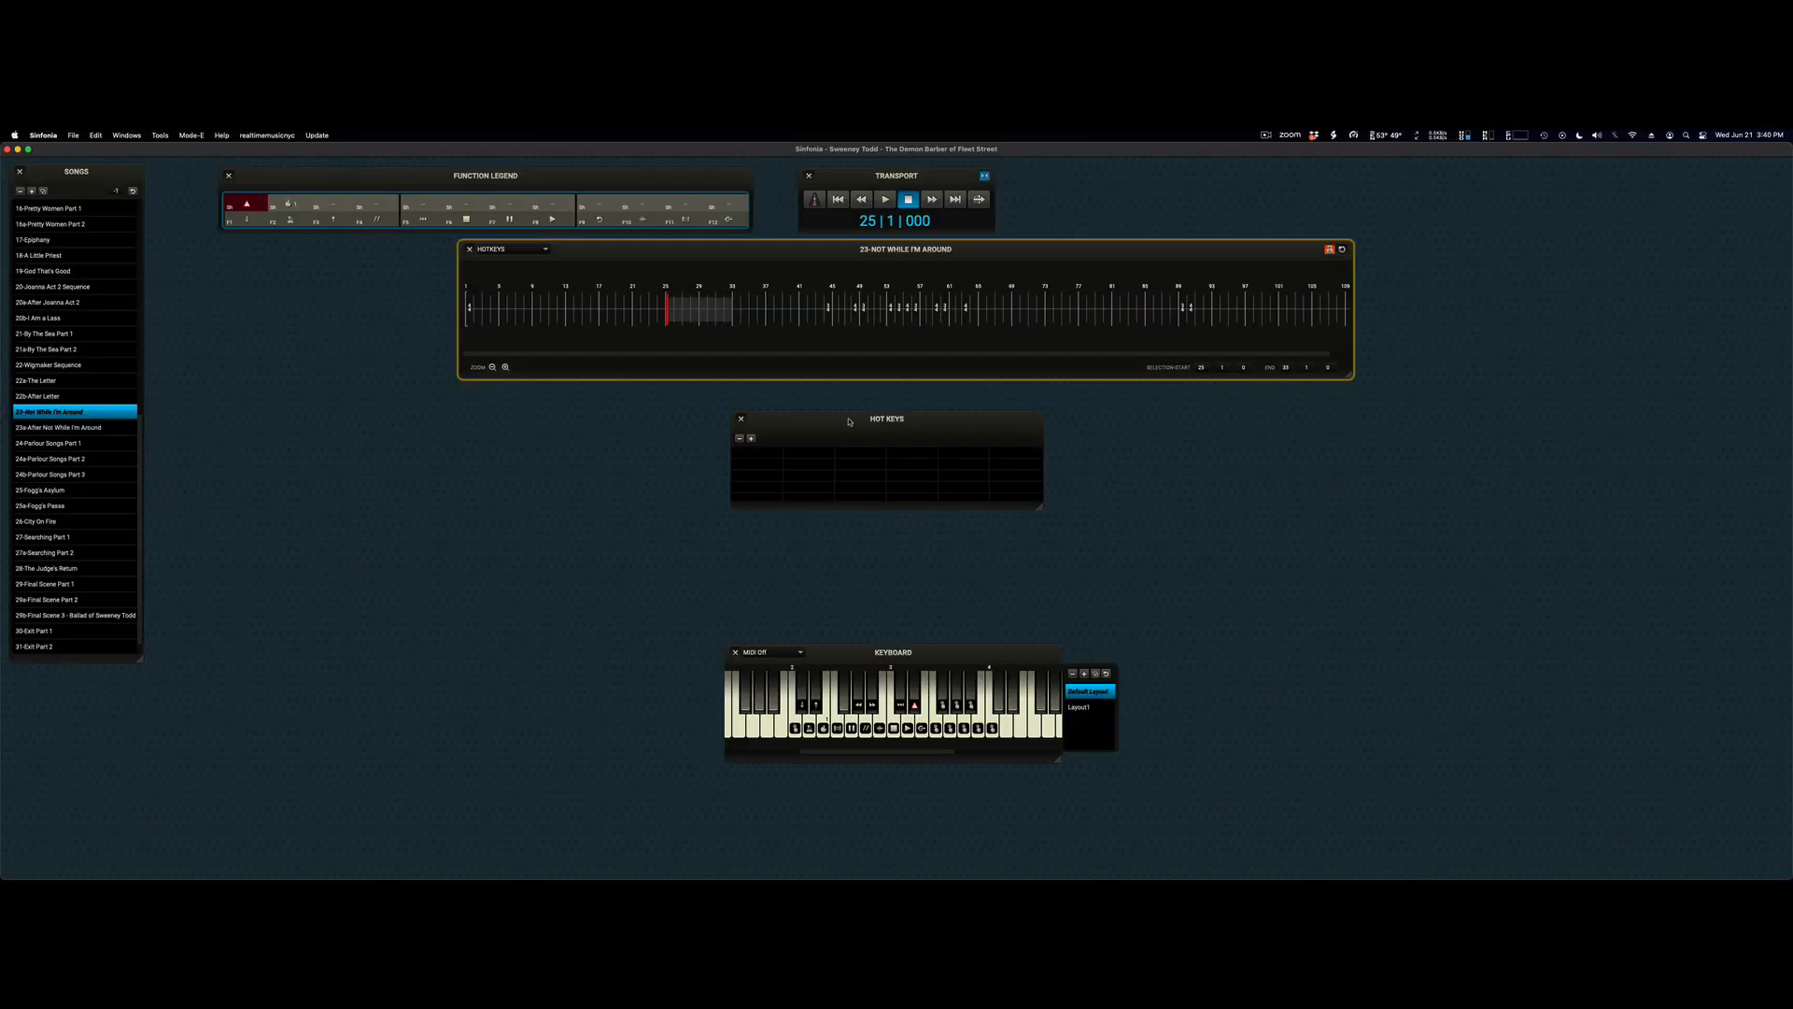
# Add hotkey 1 to the selected bars as a Location type with target 57 and the label "Skip to 57".
pyautogui.click(752, 439)
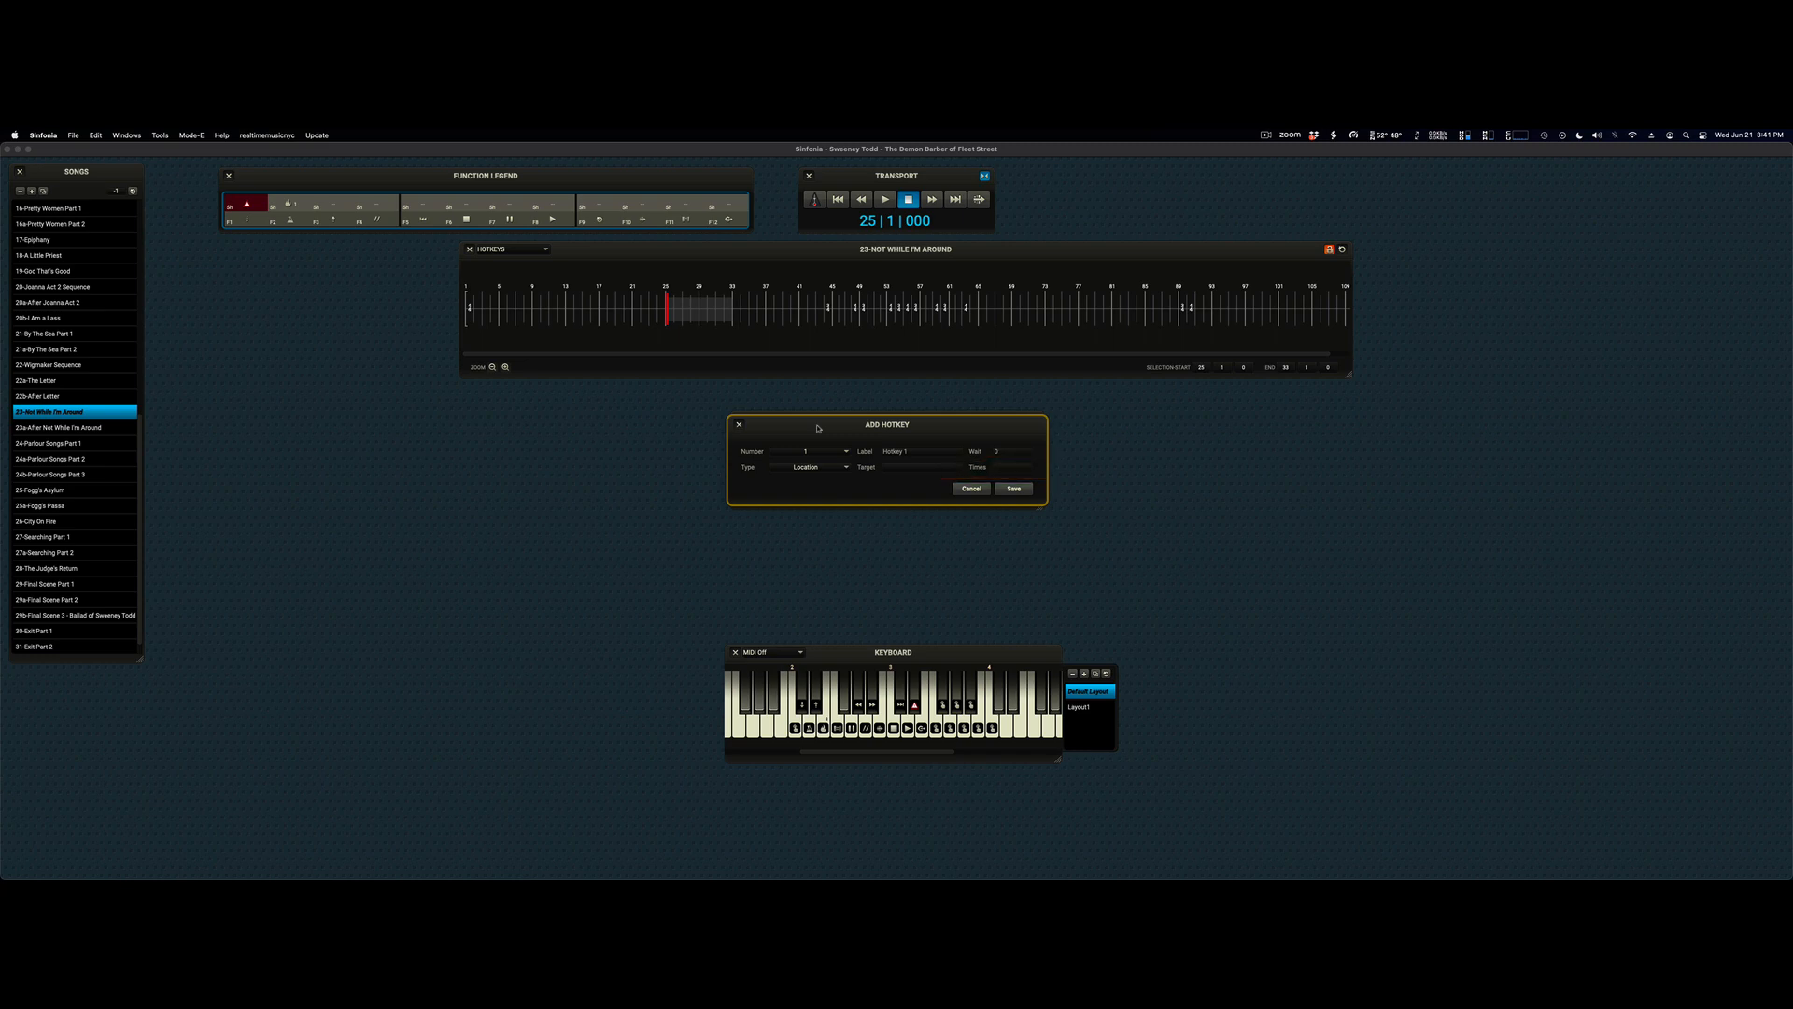
pyautogui.click(844, 464)
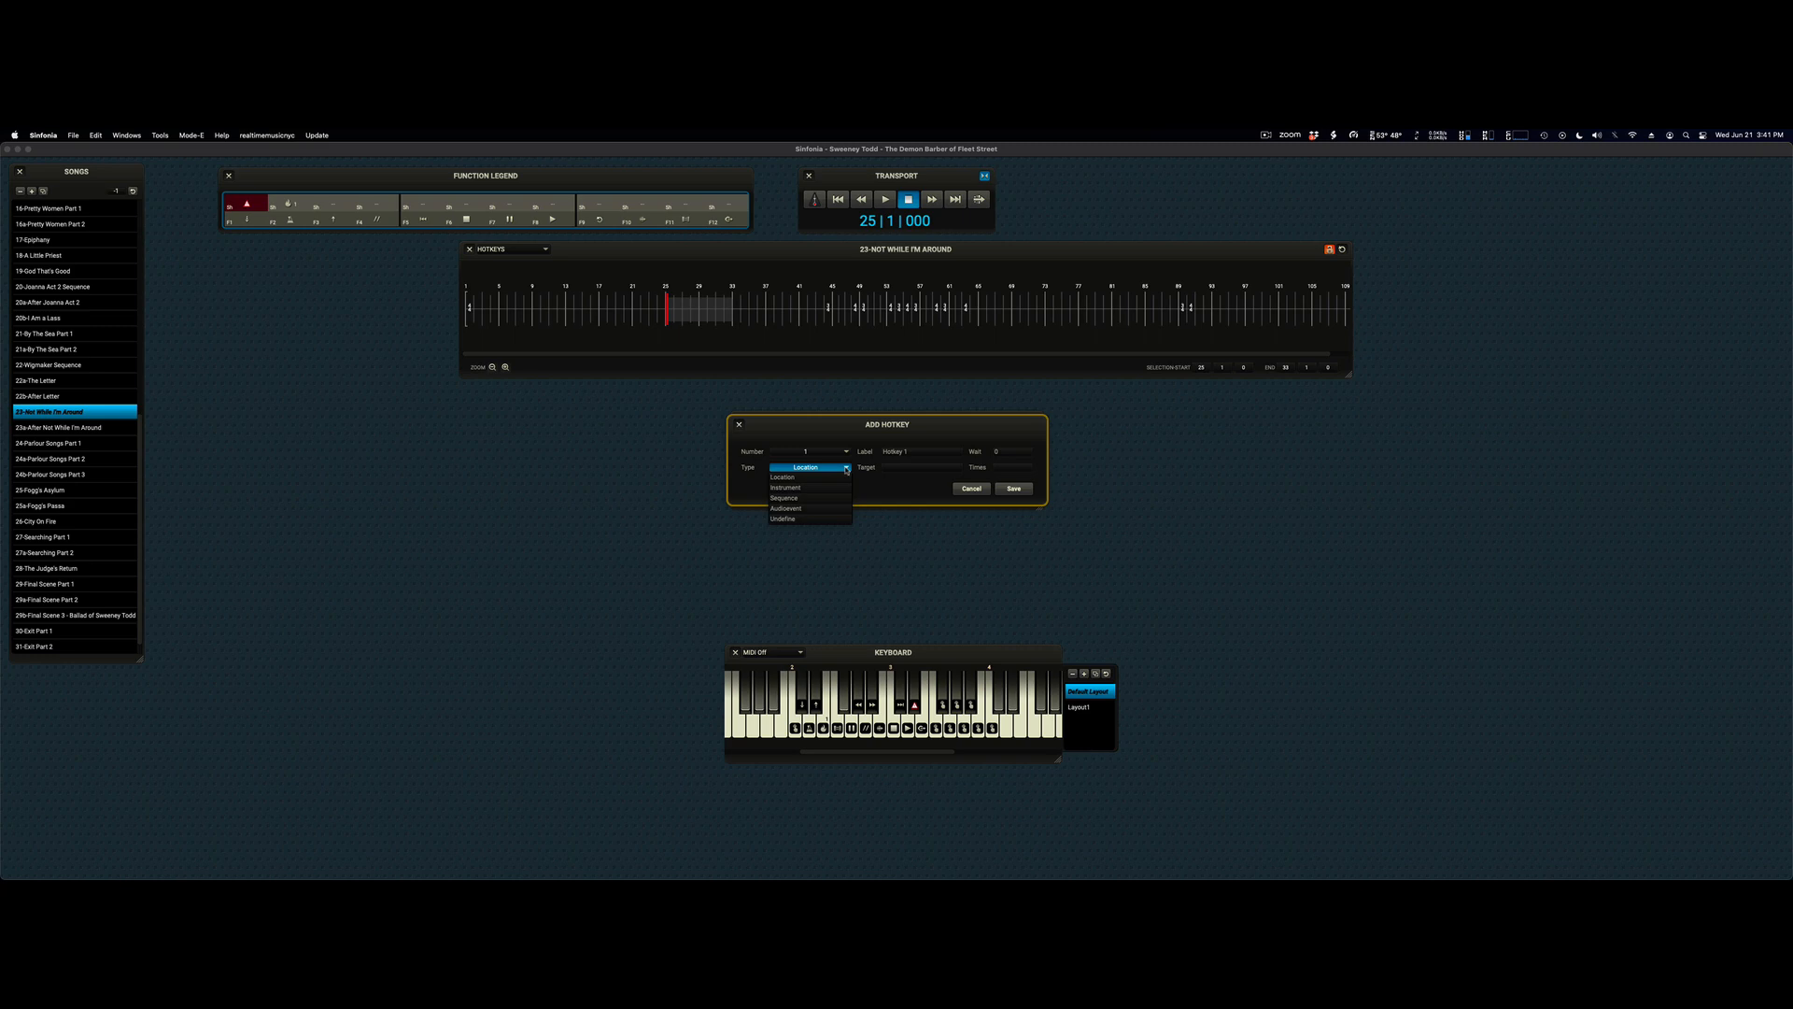
pyautogui.click(846, 470)
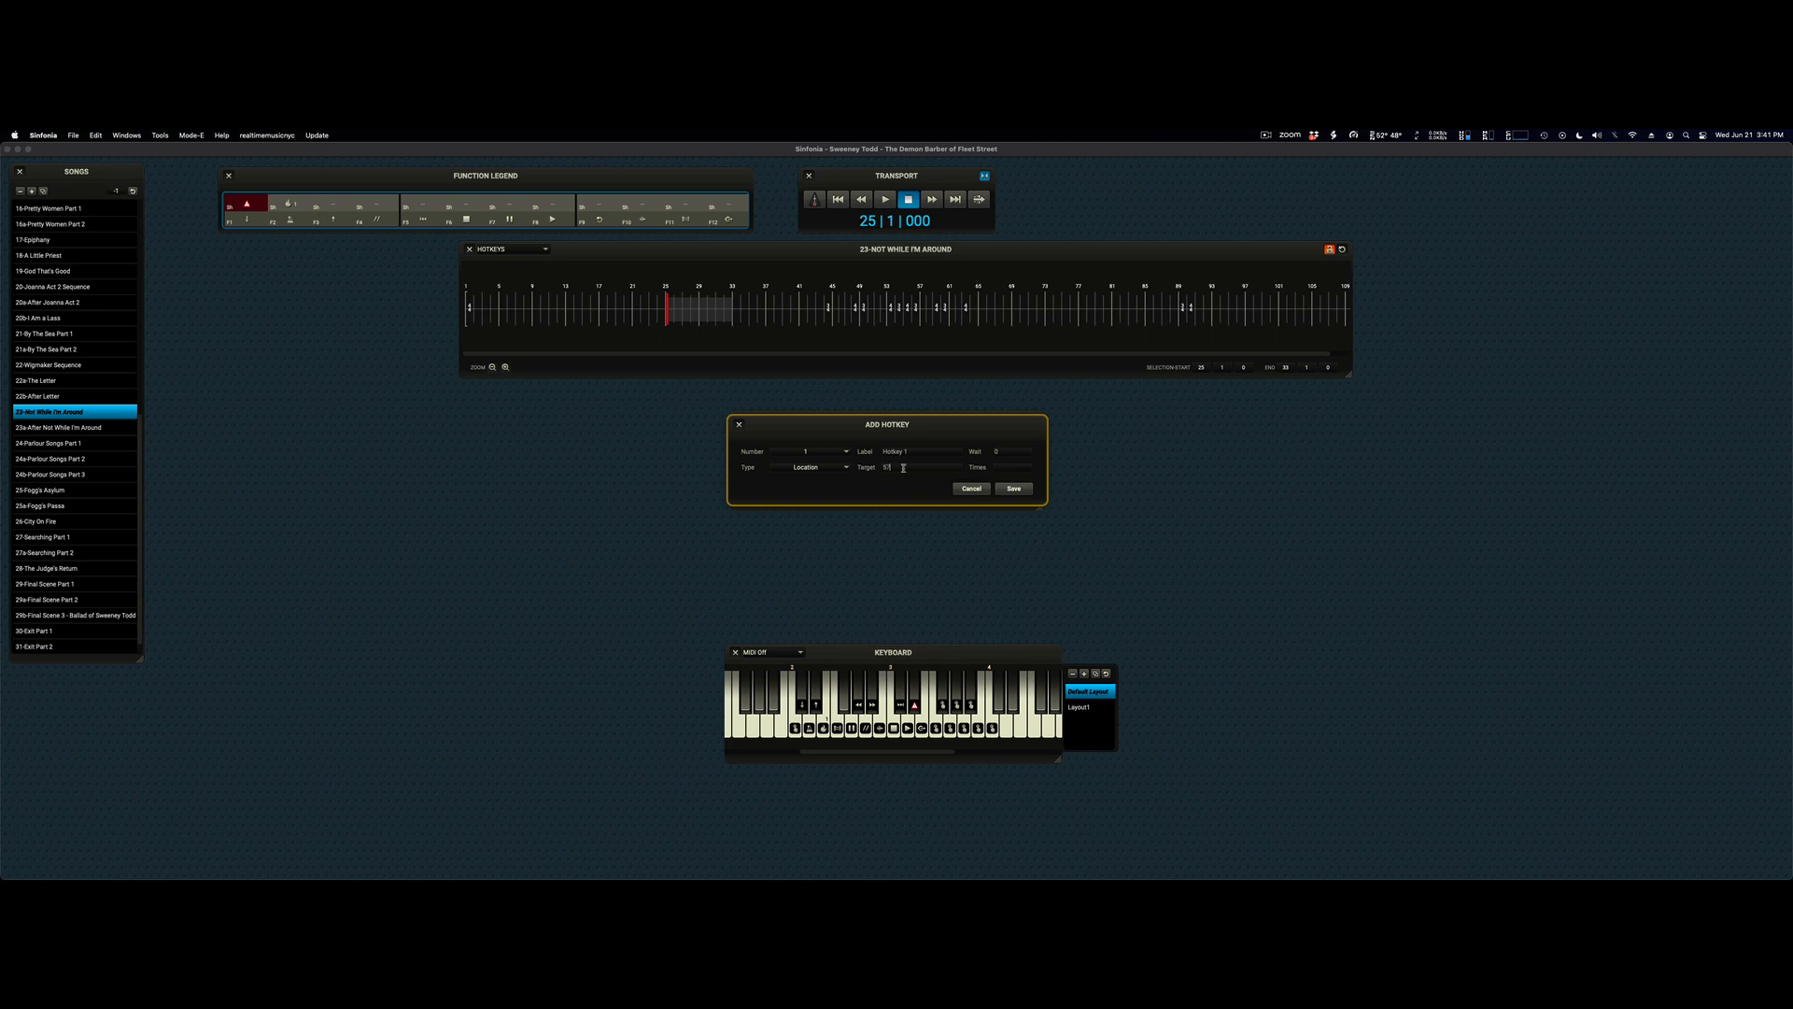
pyautogui.click(911, 453)
pyautogui.write('Skip to 57')
pyautogui.click(1030, 488)
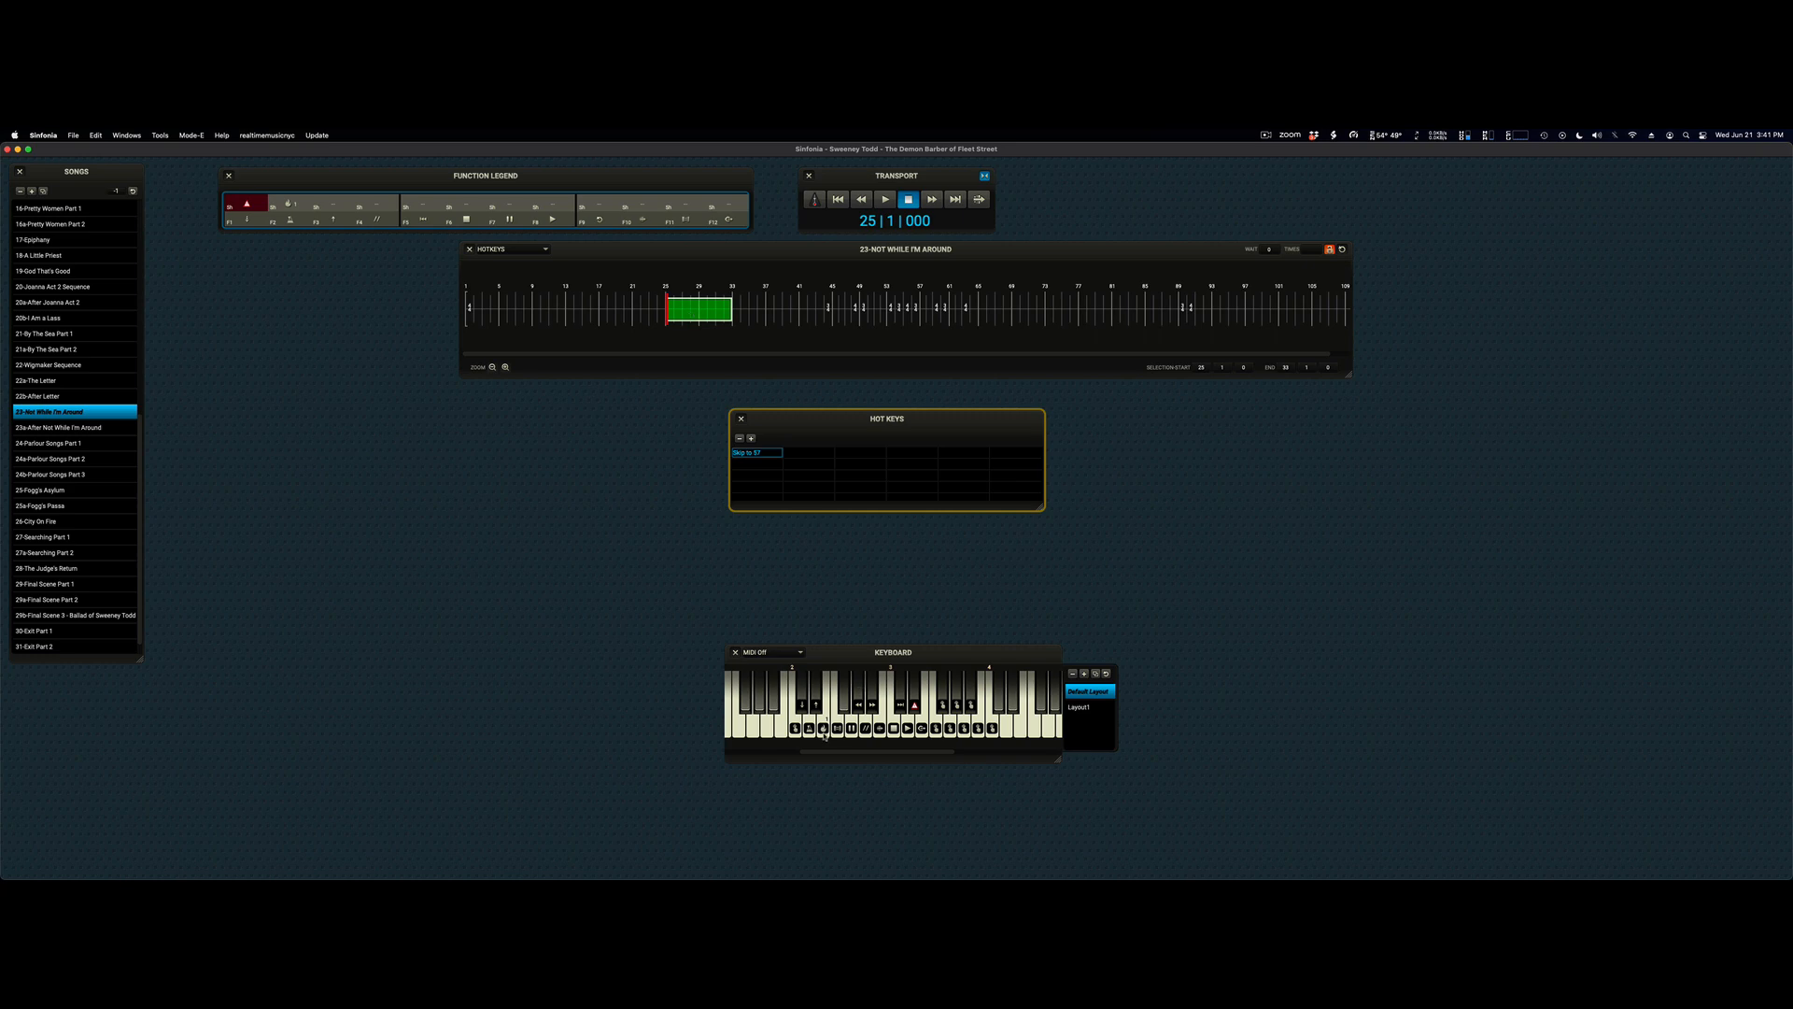
# Test the location hotkey by playing from bar 23, triggering hotkey 1 inside the green region and stopping playback.
pyautogui.click(654, 320)
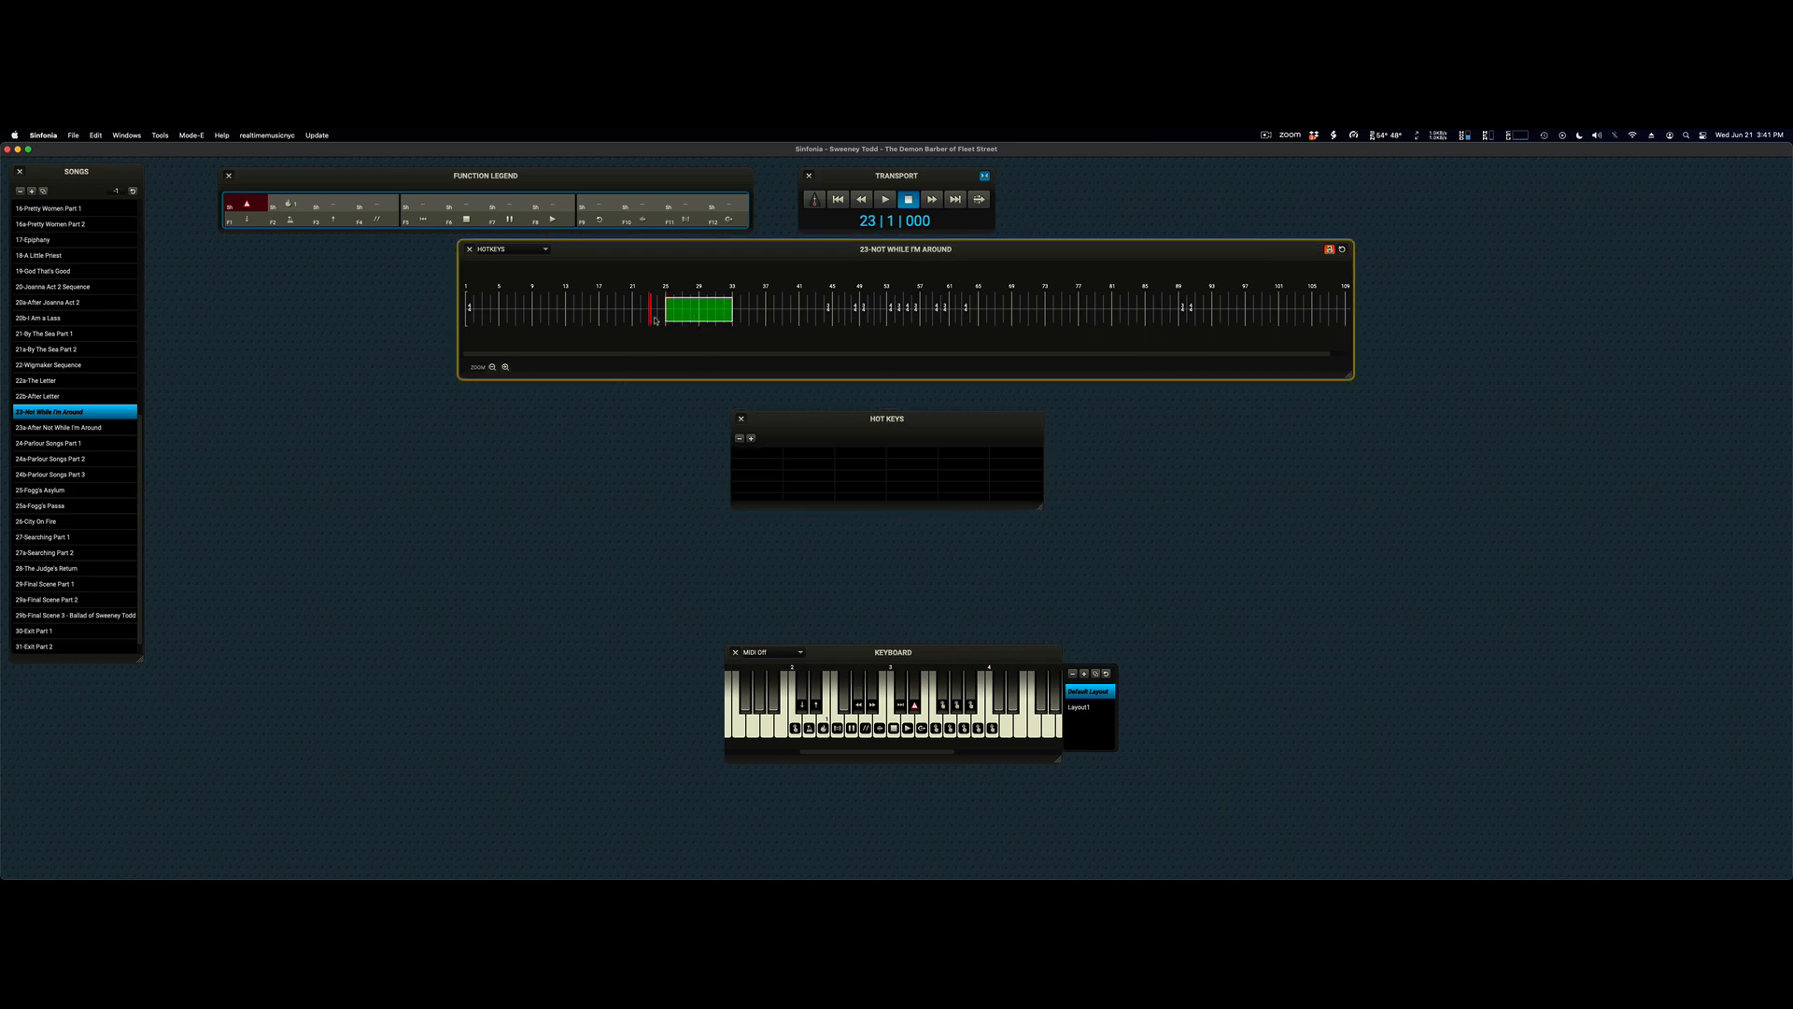
pyautogui.press('space')
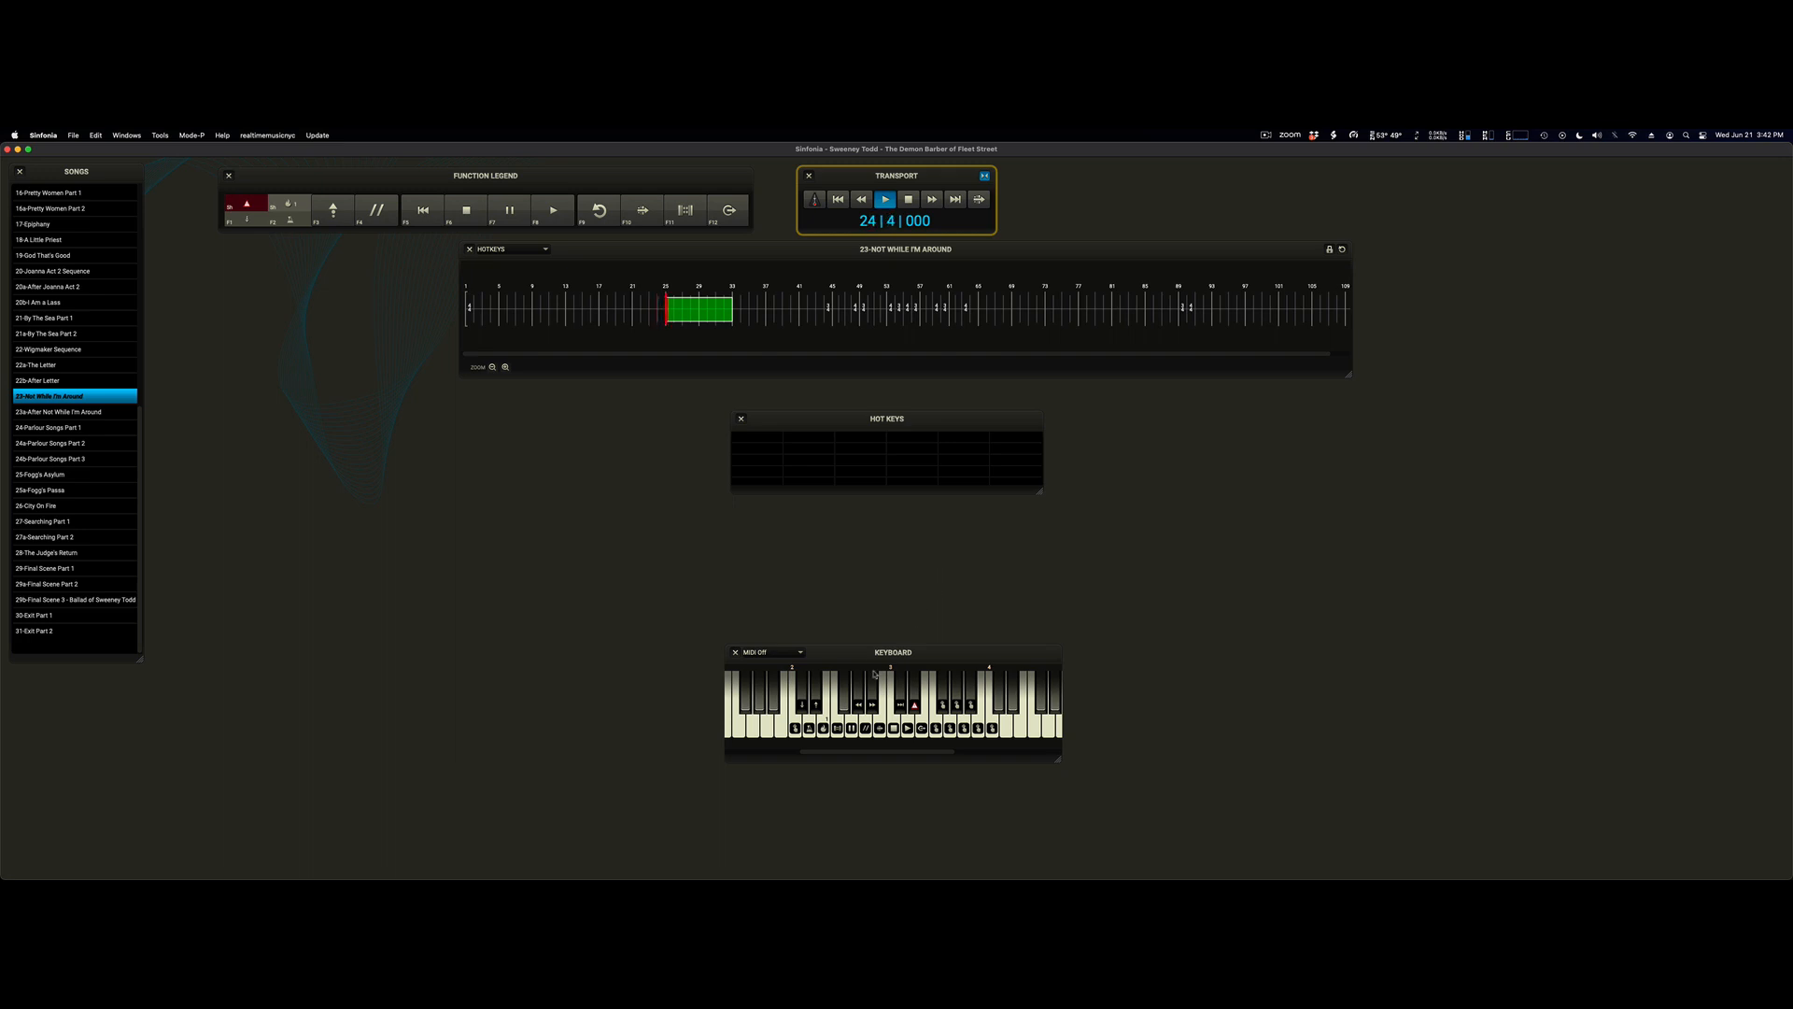
pyautogui.click(823, 729)
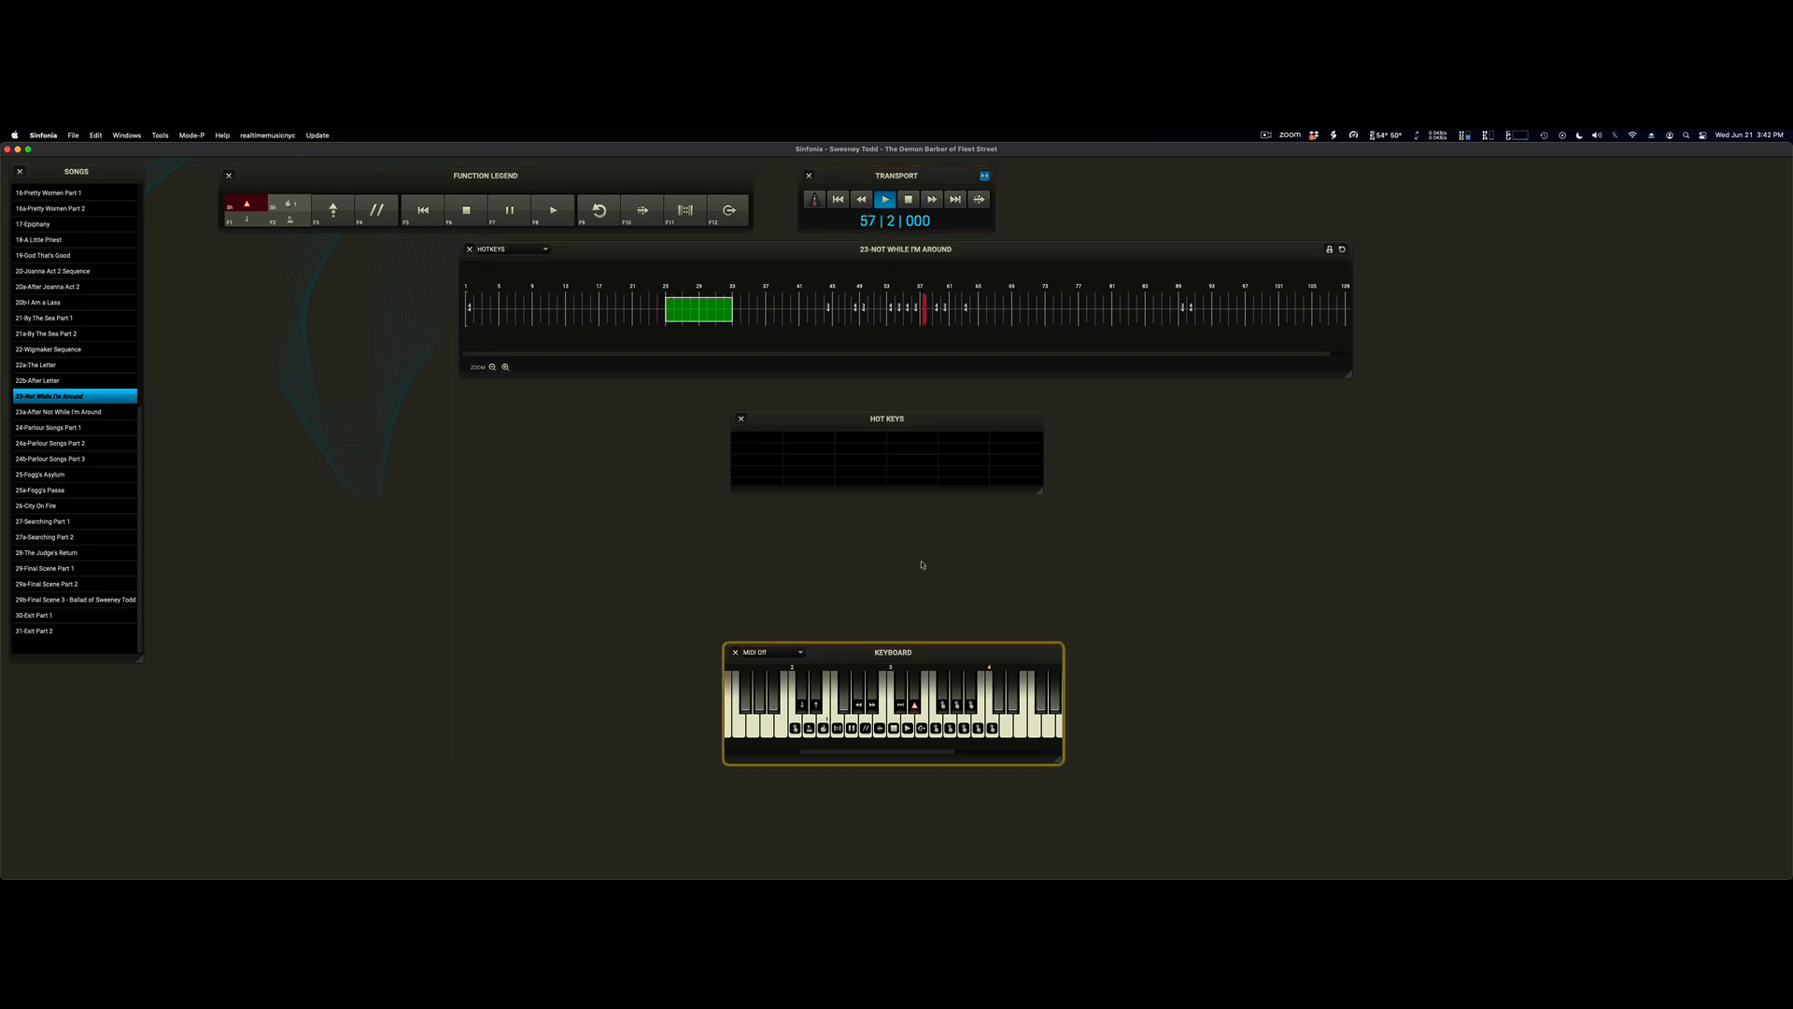
pyautogui.click(908, 199)
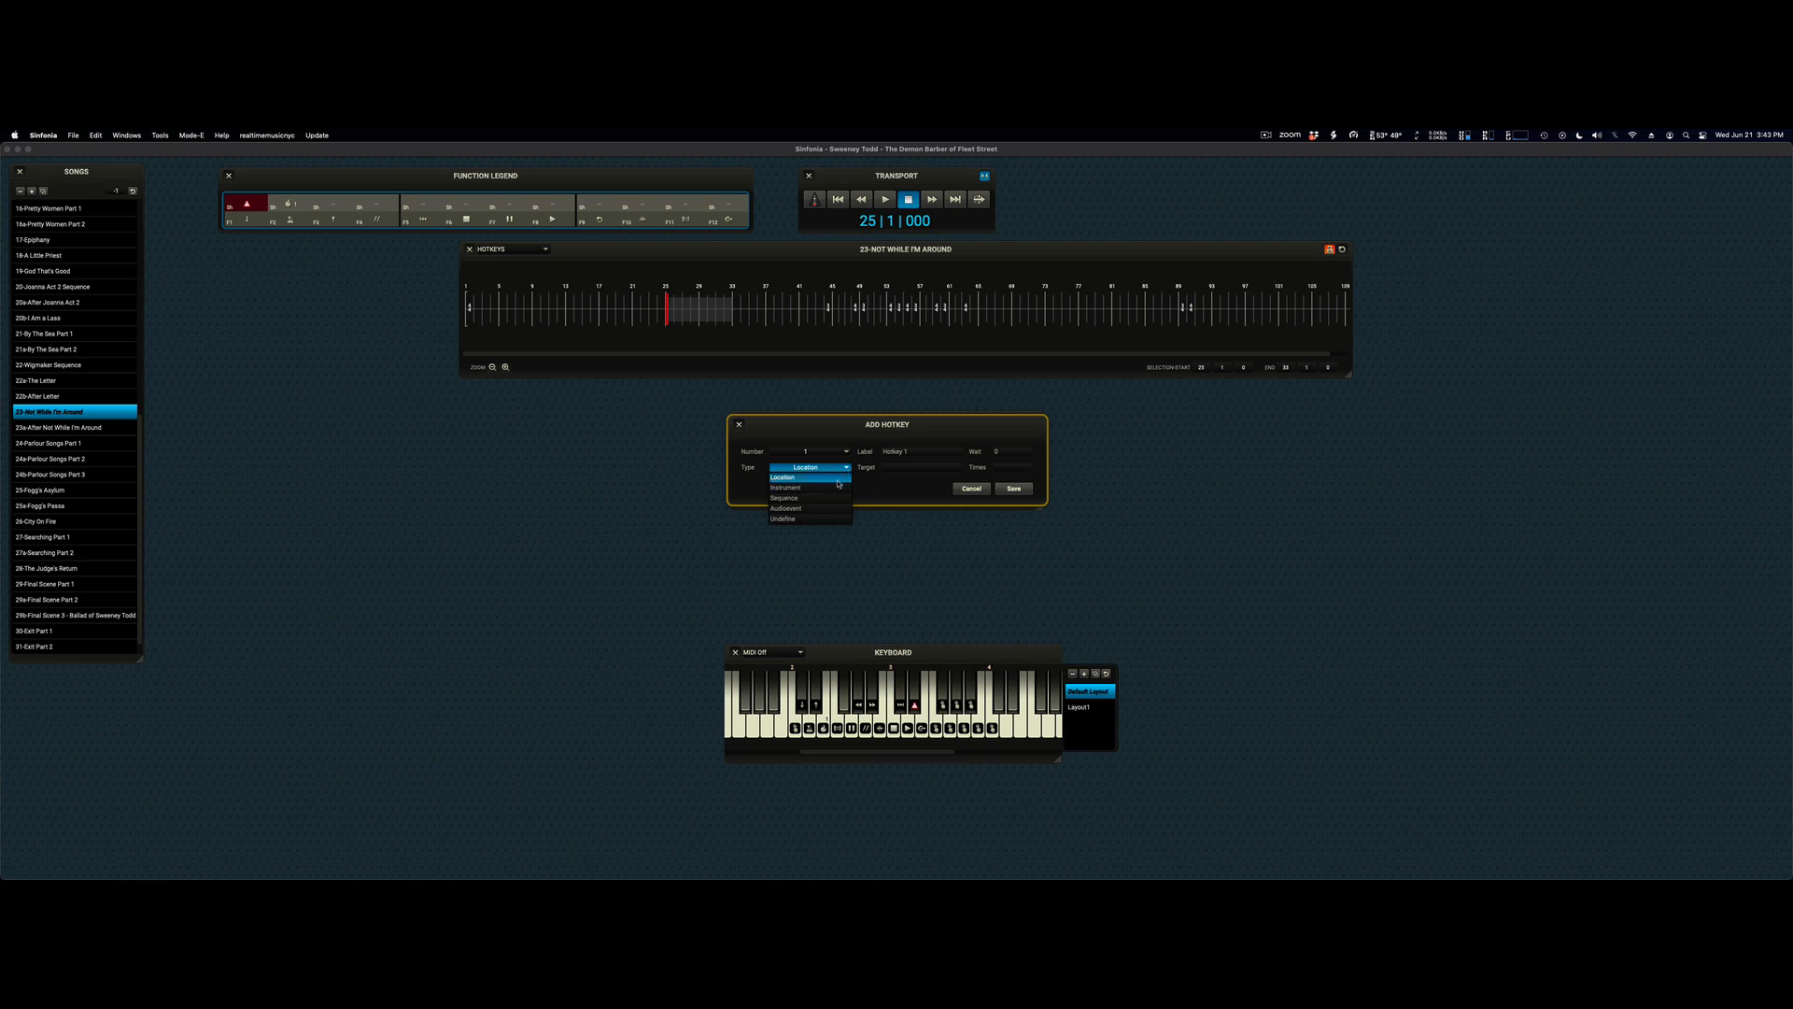
# Save hotkey 1 as an Instrument type targeting Flute1_R1 with the label "Toggle Flute", and trigger it during playback.
pyautogui.click(844, 487)
pyautogui.click(926, 469)
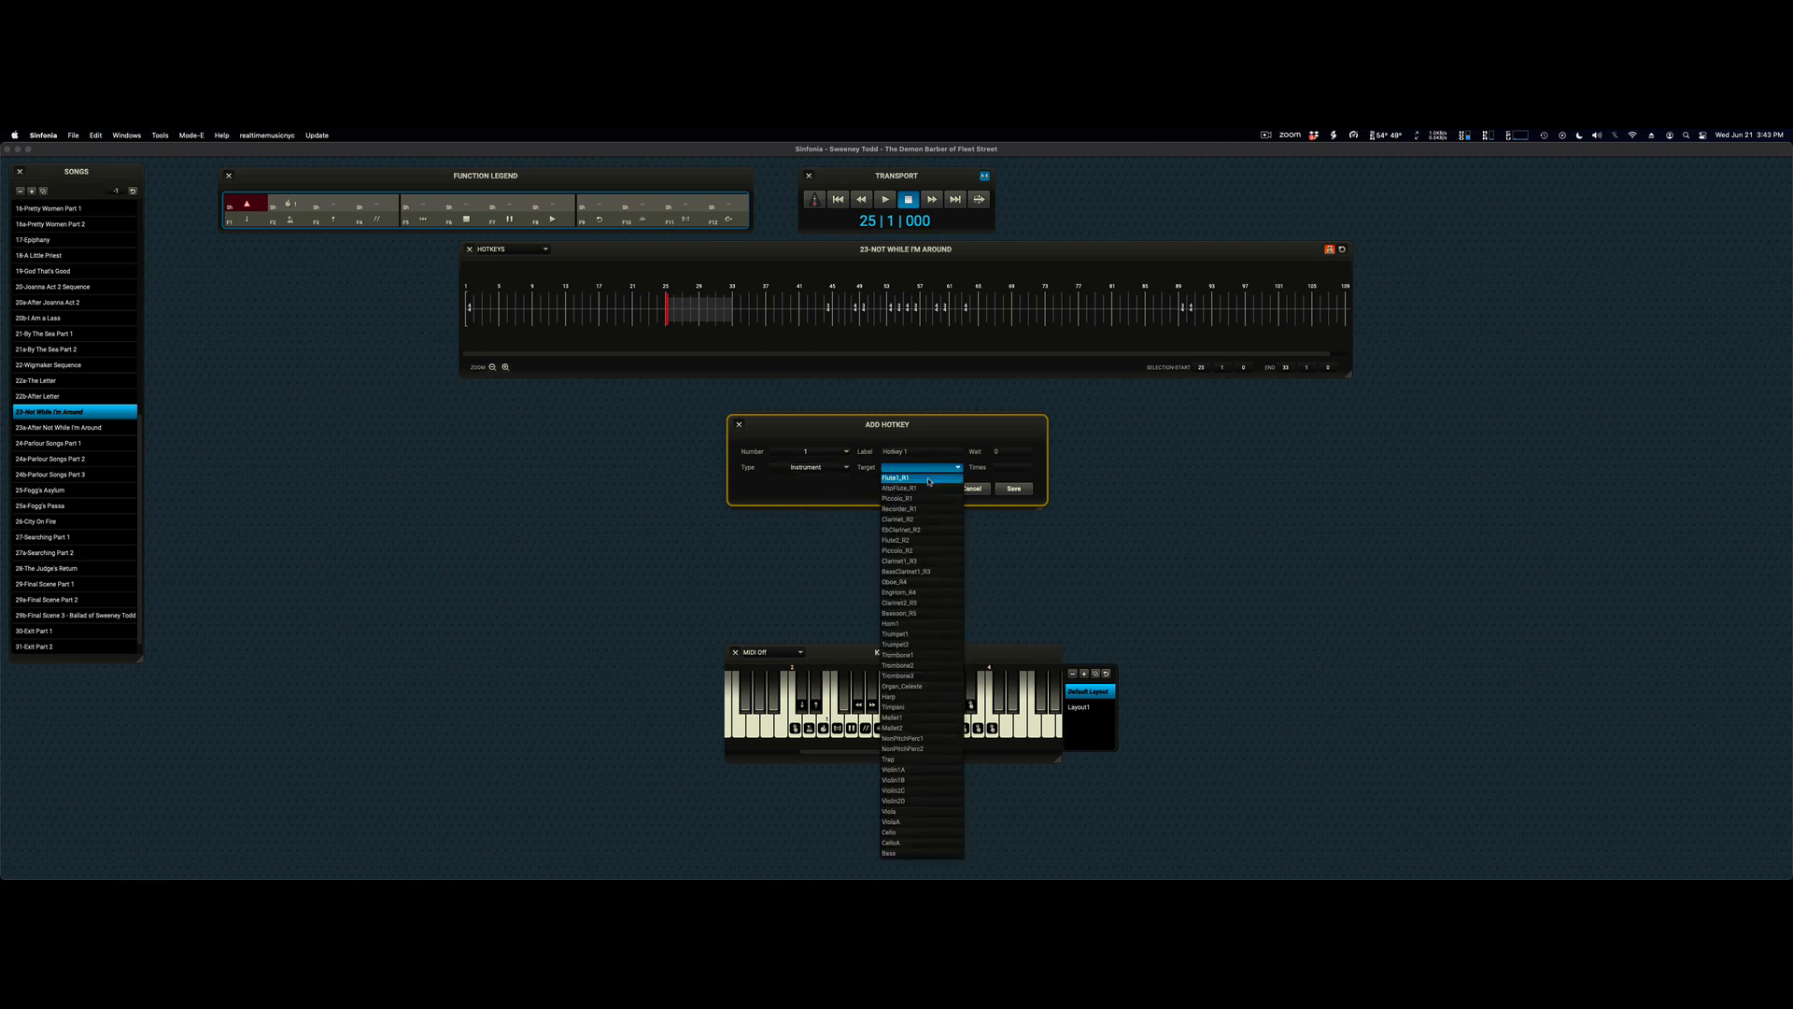
pyautogui.click(929, 478)
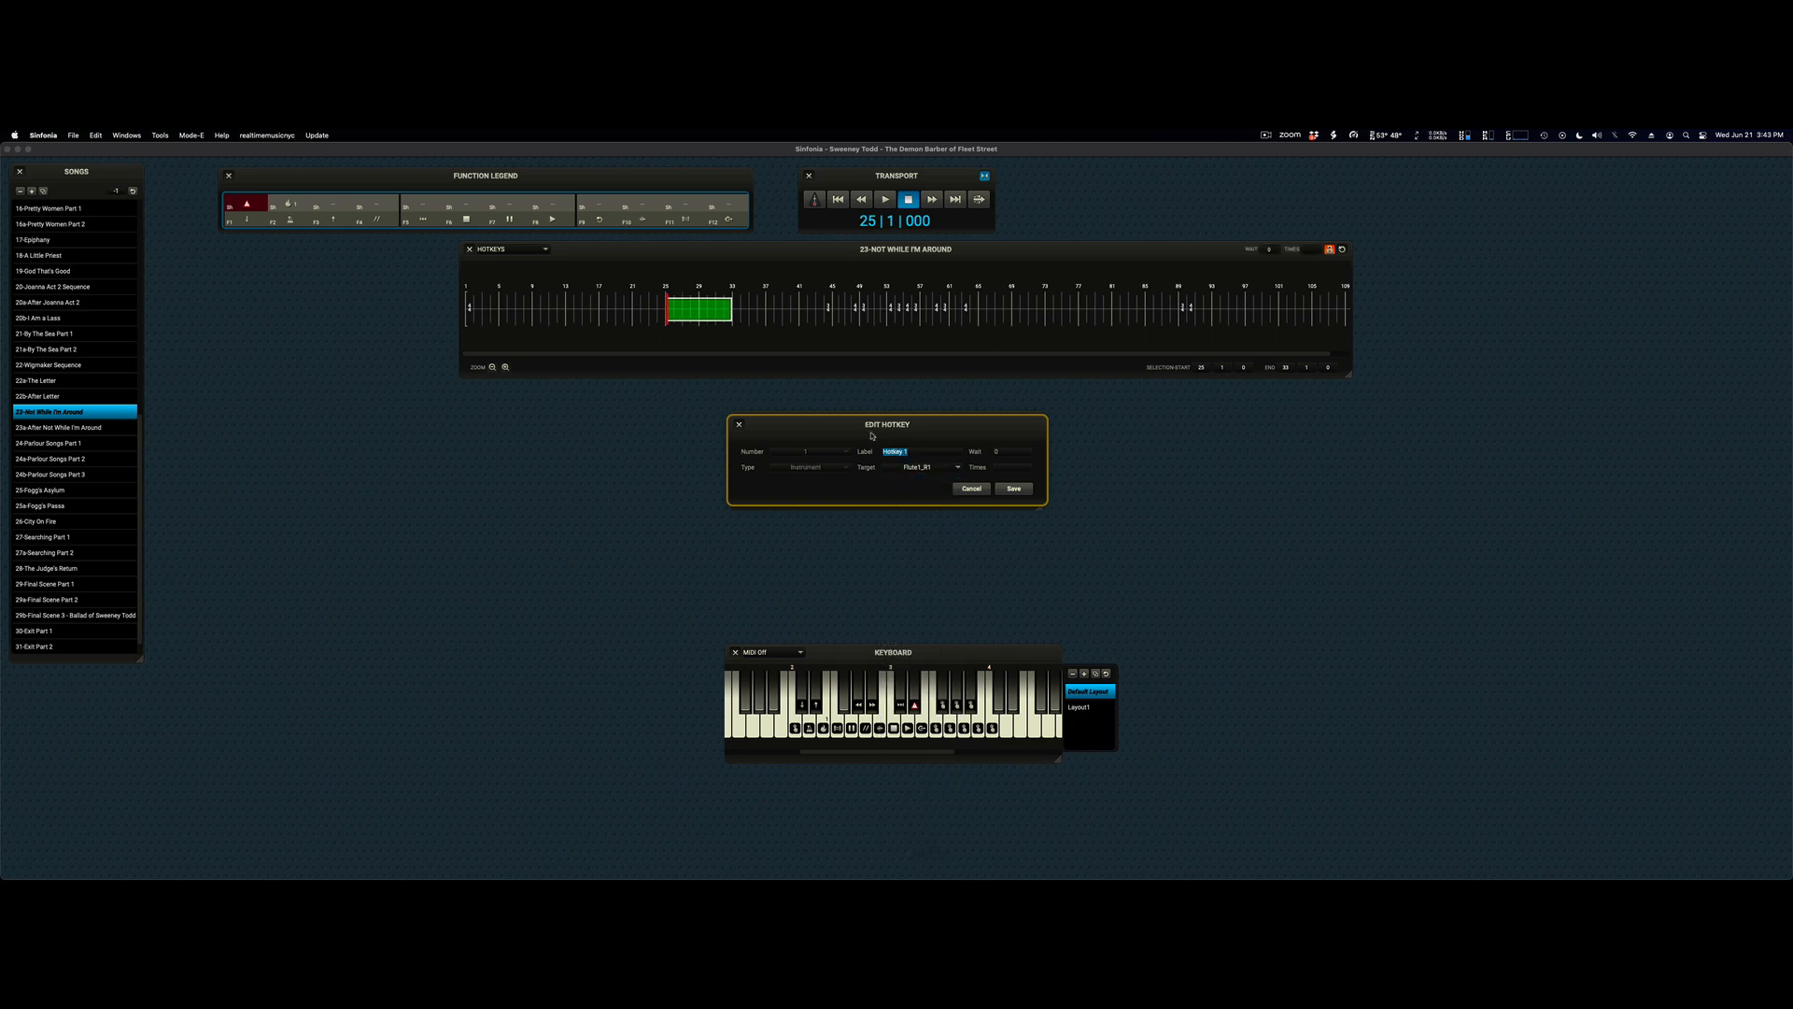
pyautogui.write('Toggle Flute')
pyautogui.click(1014, 489)
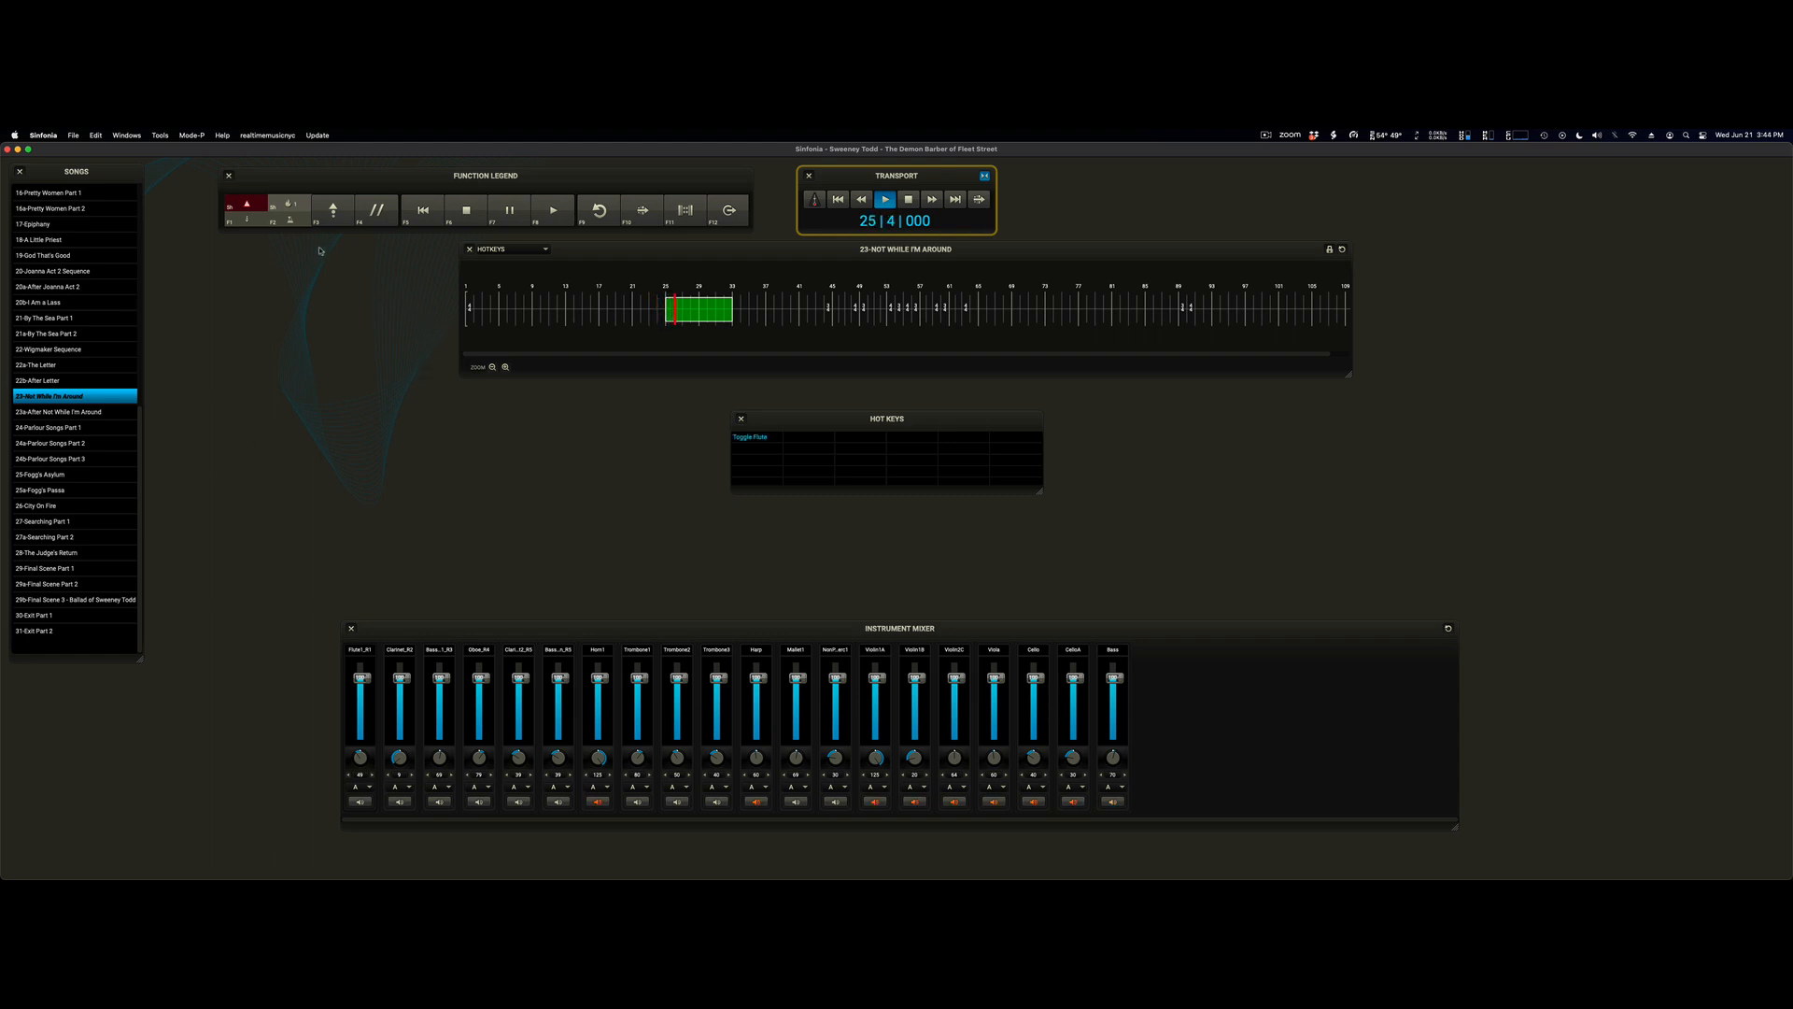
pyautogui.click(293, 209)
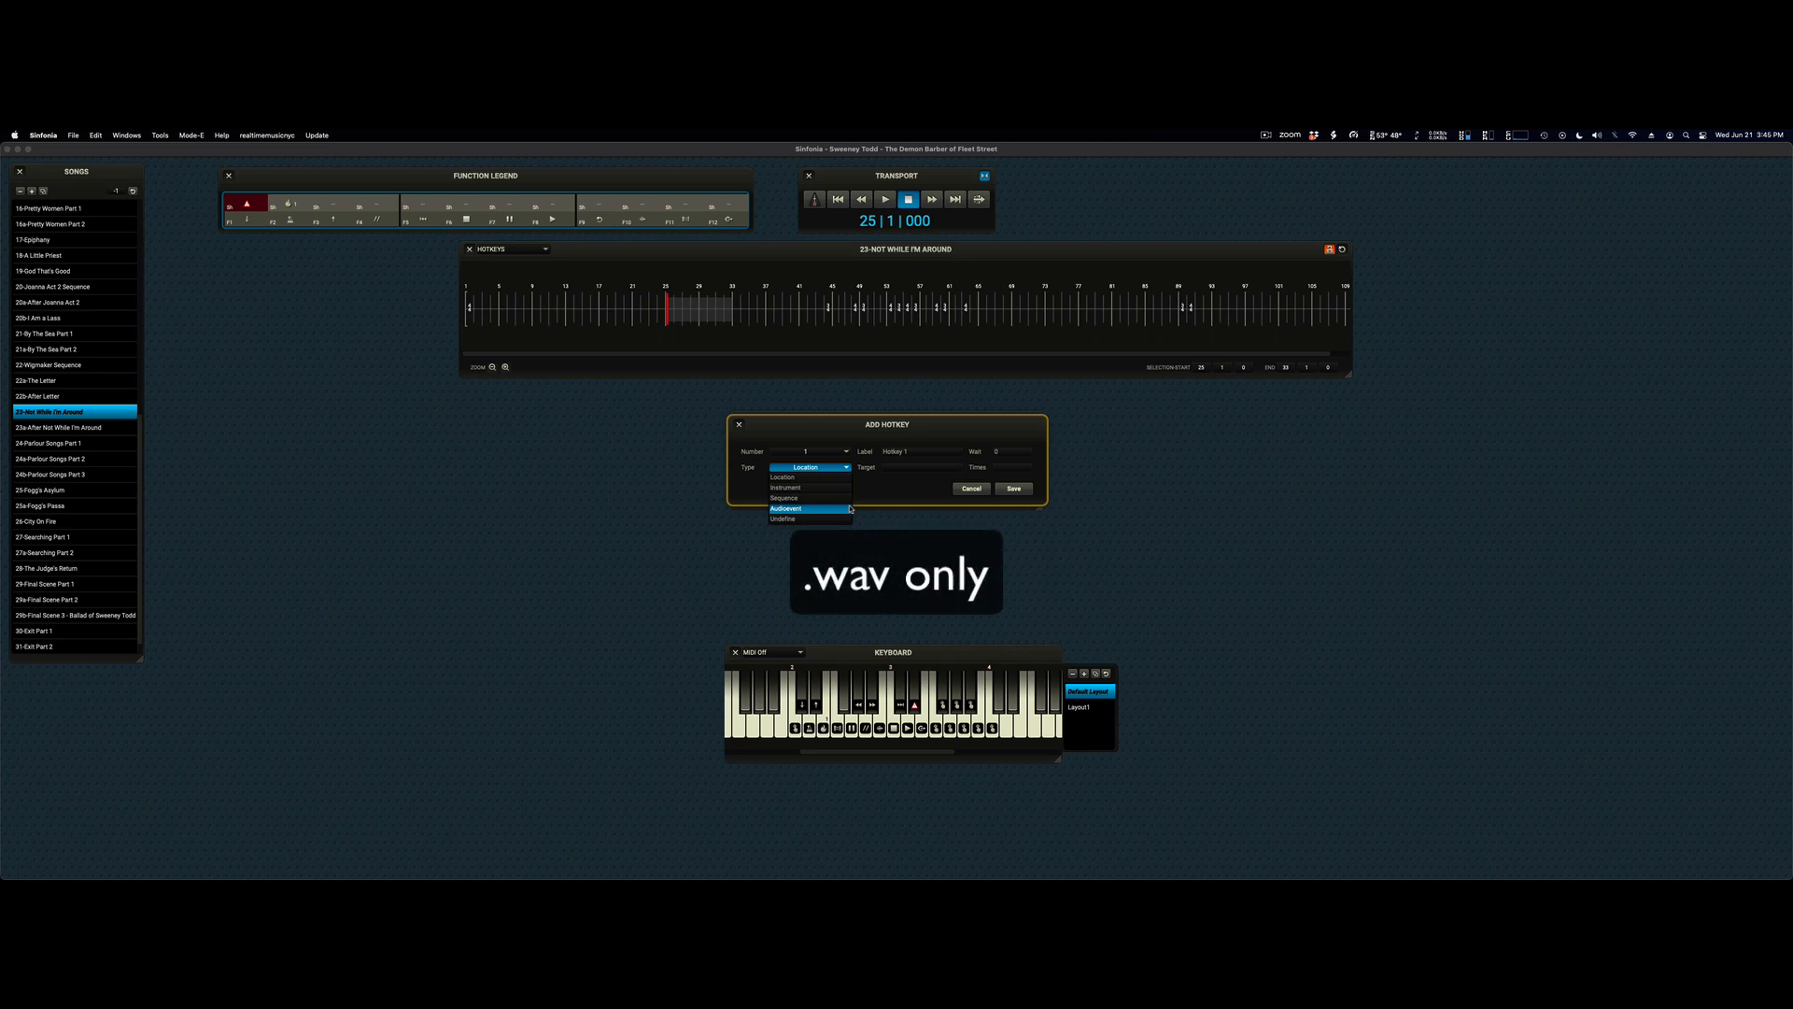
# Set the new hotkey's type to Audioevent and import PopAhh_G2.wav from the Desktop as its audio.
pyautogui.click(850, 508)
pyautogui.click(839, 492)
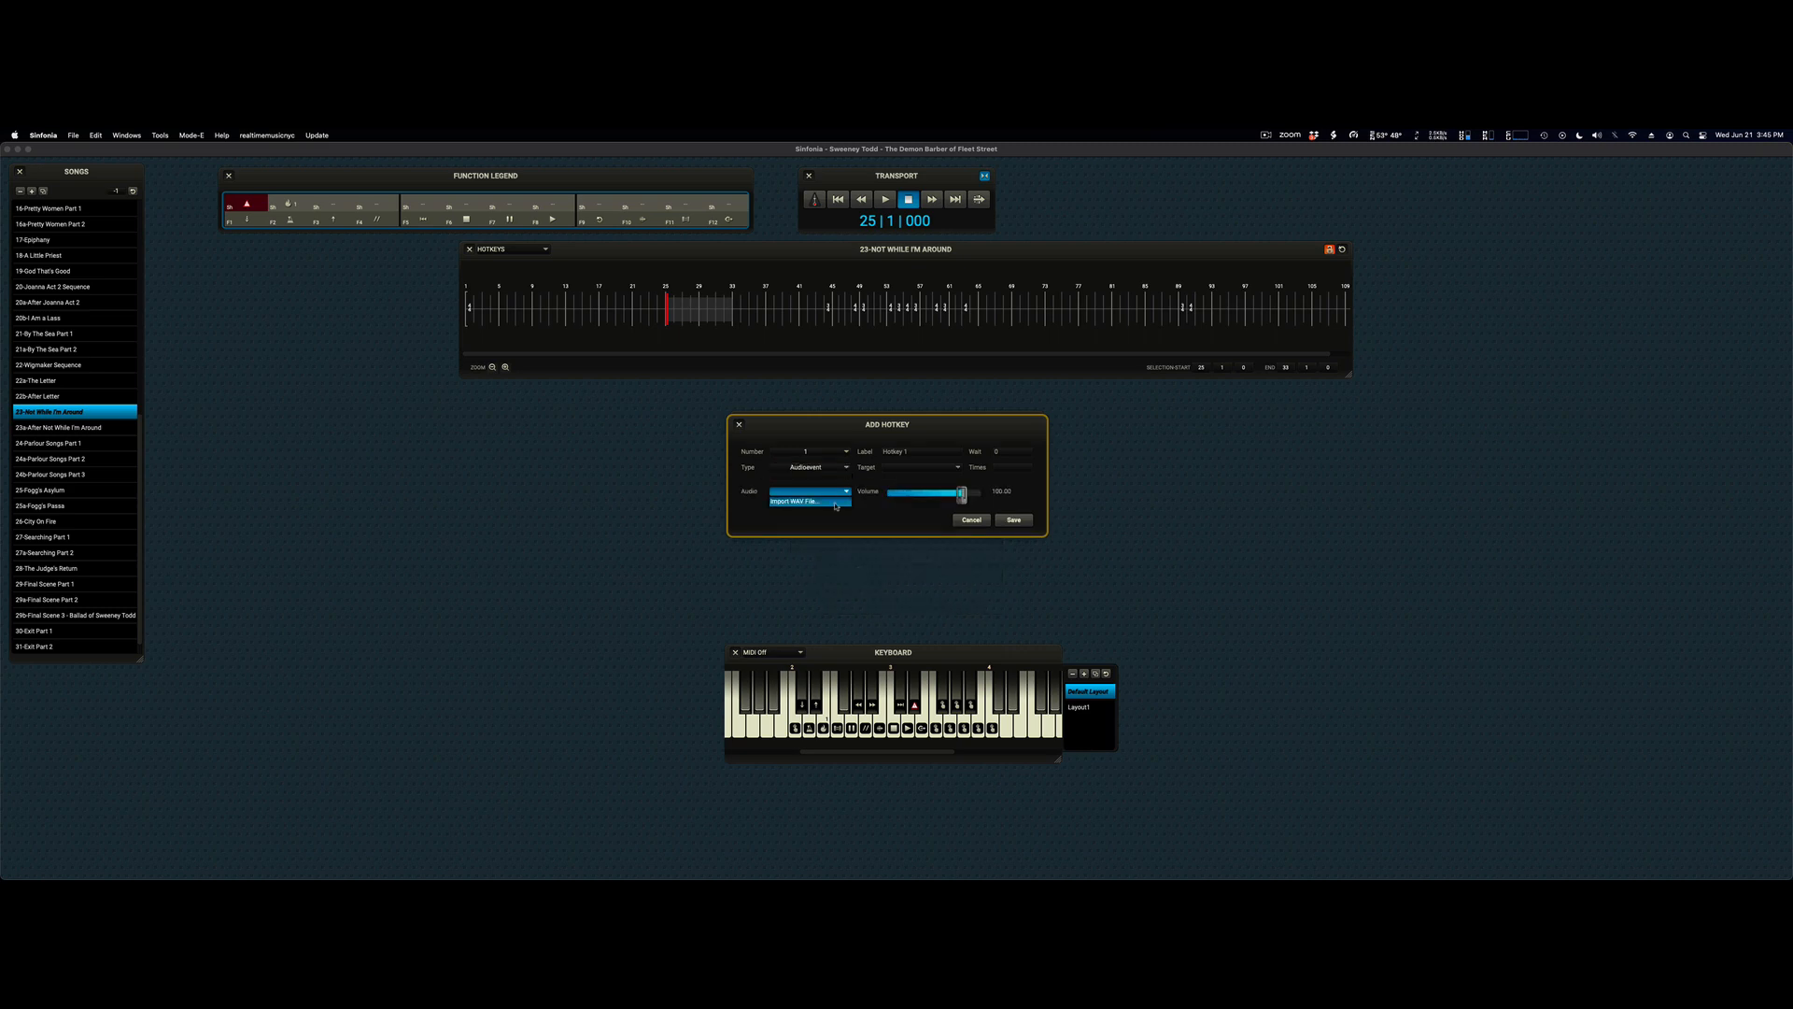
pyautogui.click(836, 505)
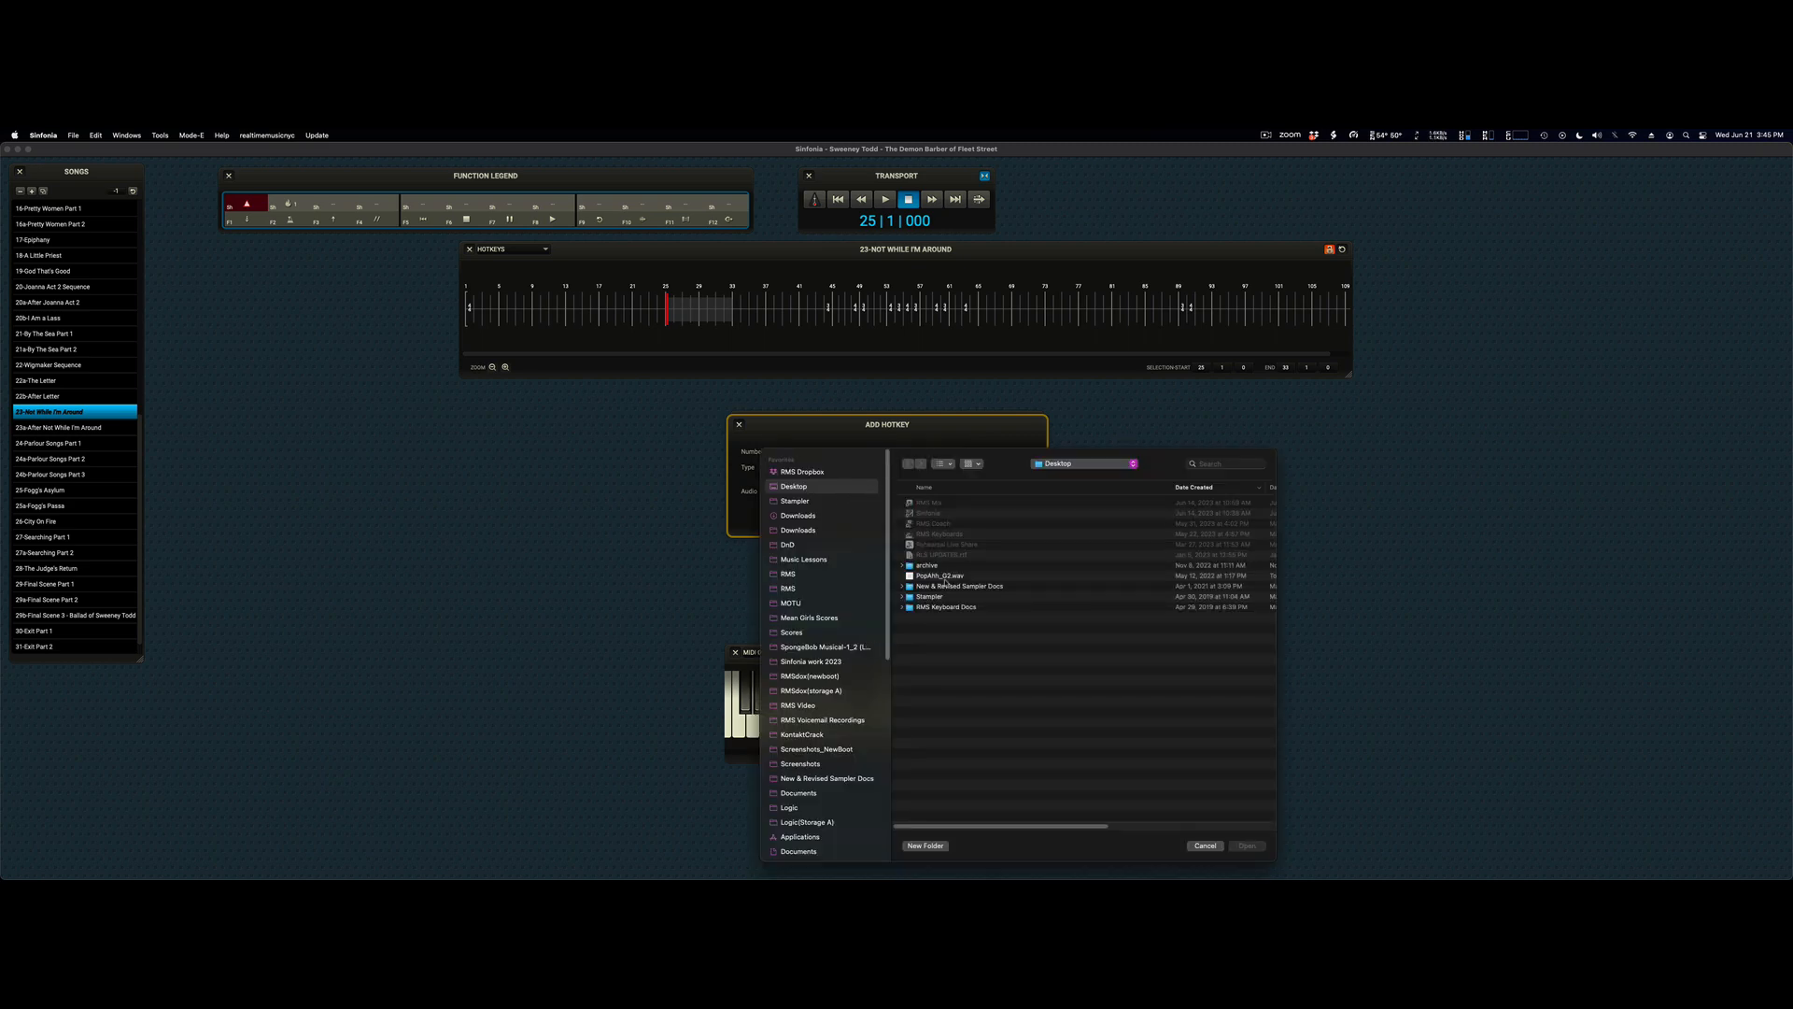
pyautogui.click(947, 575)
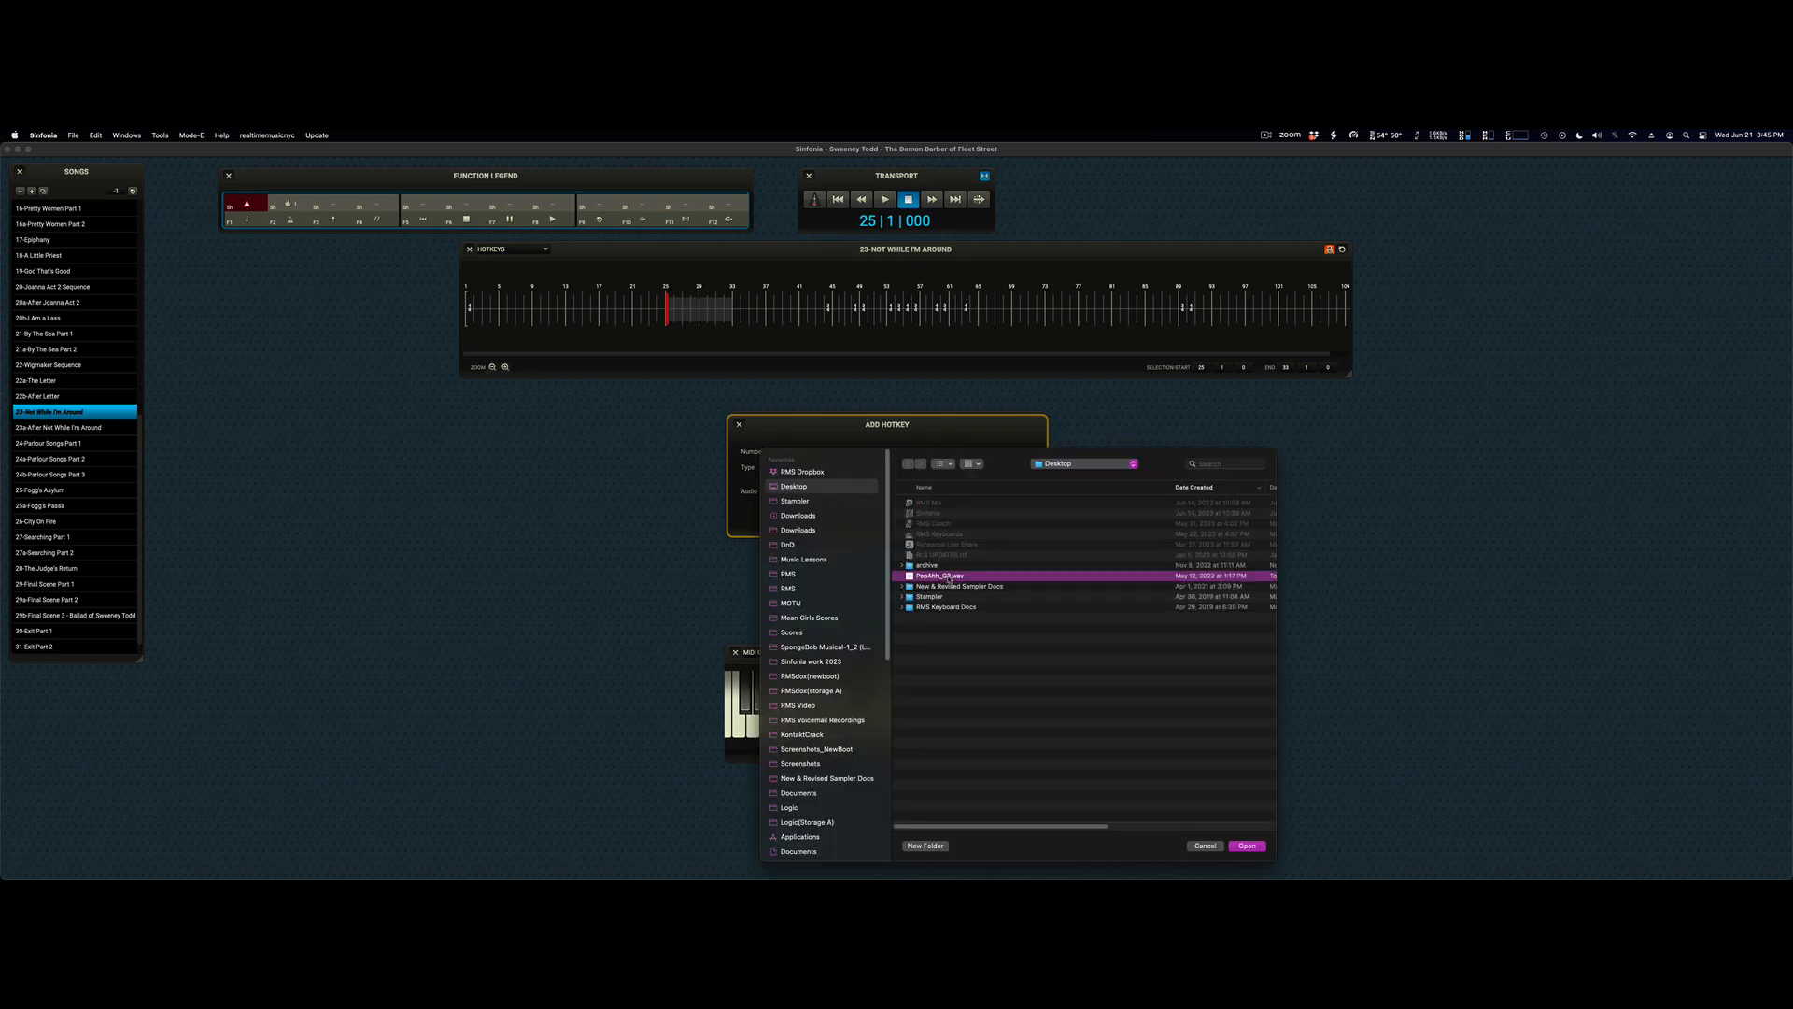
pyautogui.click(1245, 845)
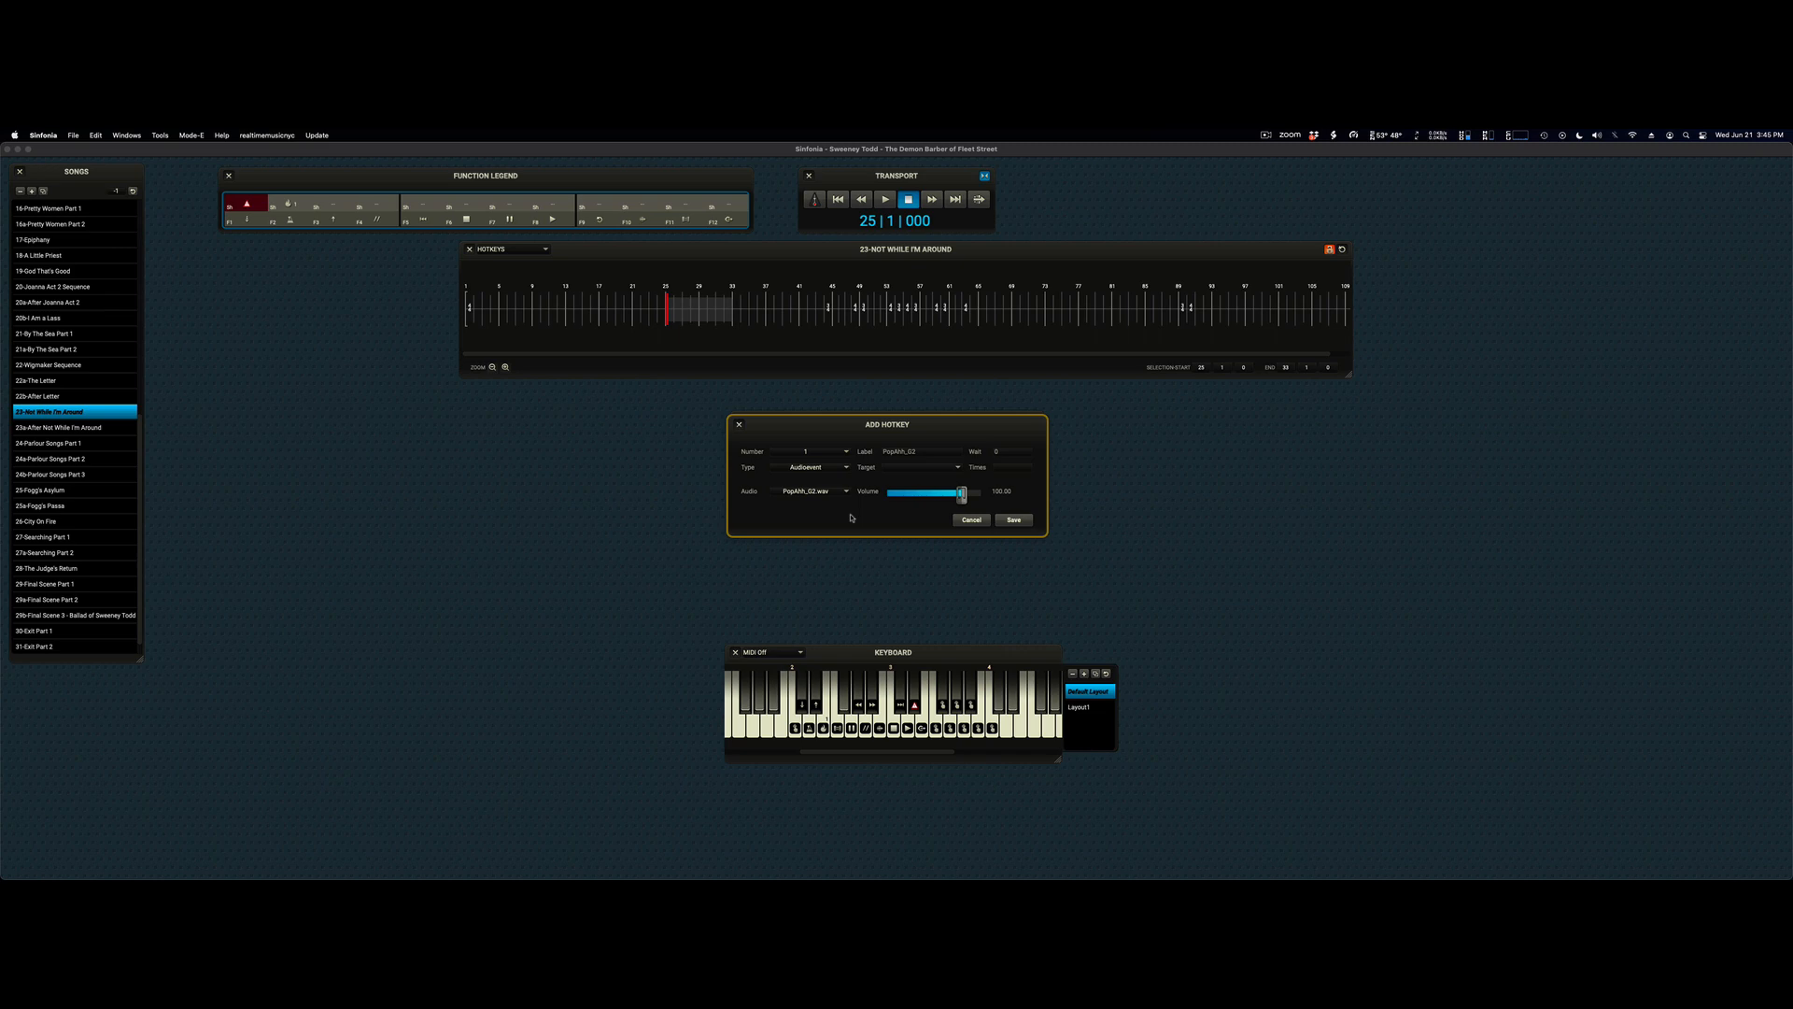
# Set the audio hotkey's target to Flute1_R1, save it, and stop playback after testing it.
pyautogui.click(957, 468)
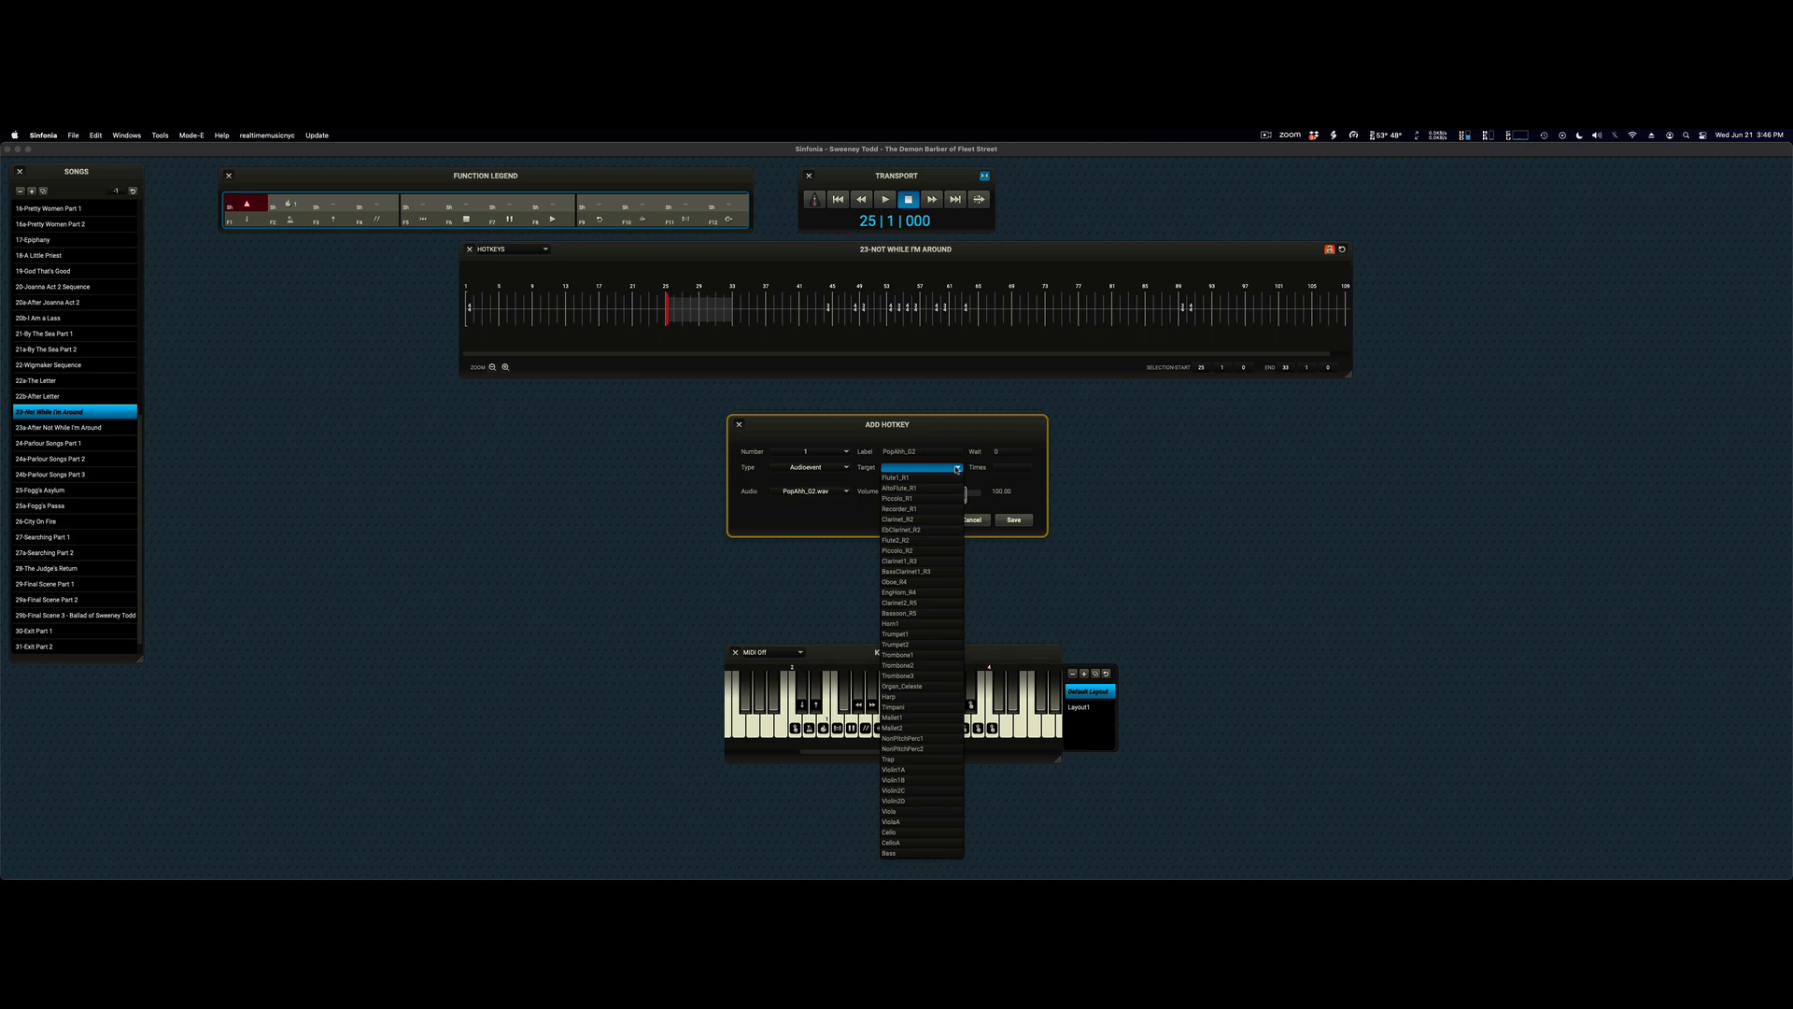
pyautogui.click(911, 477)
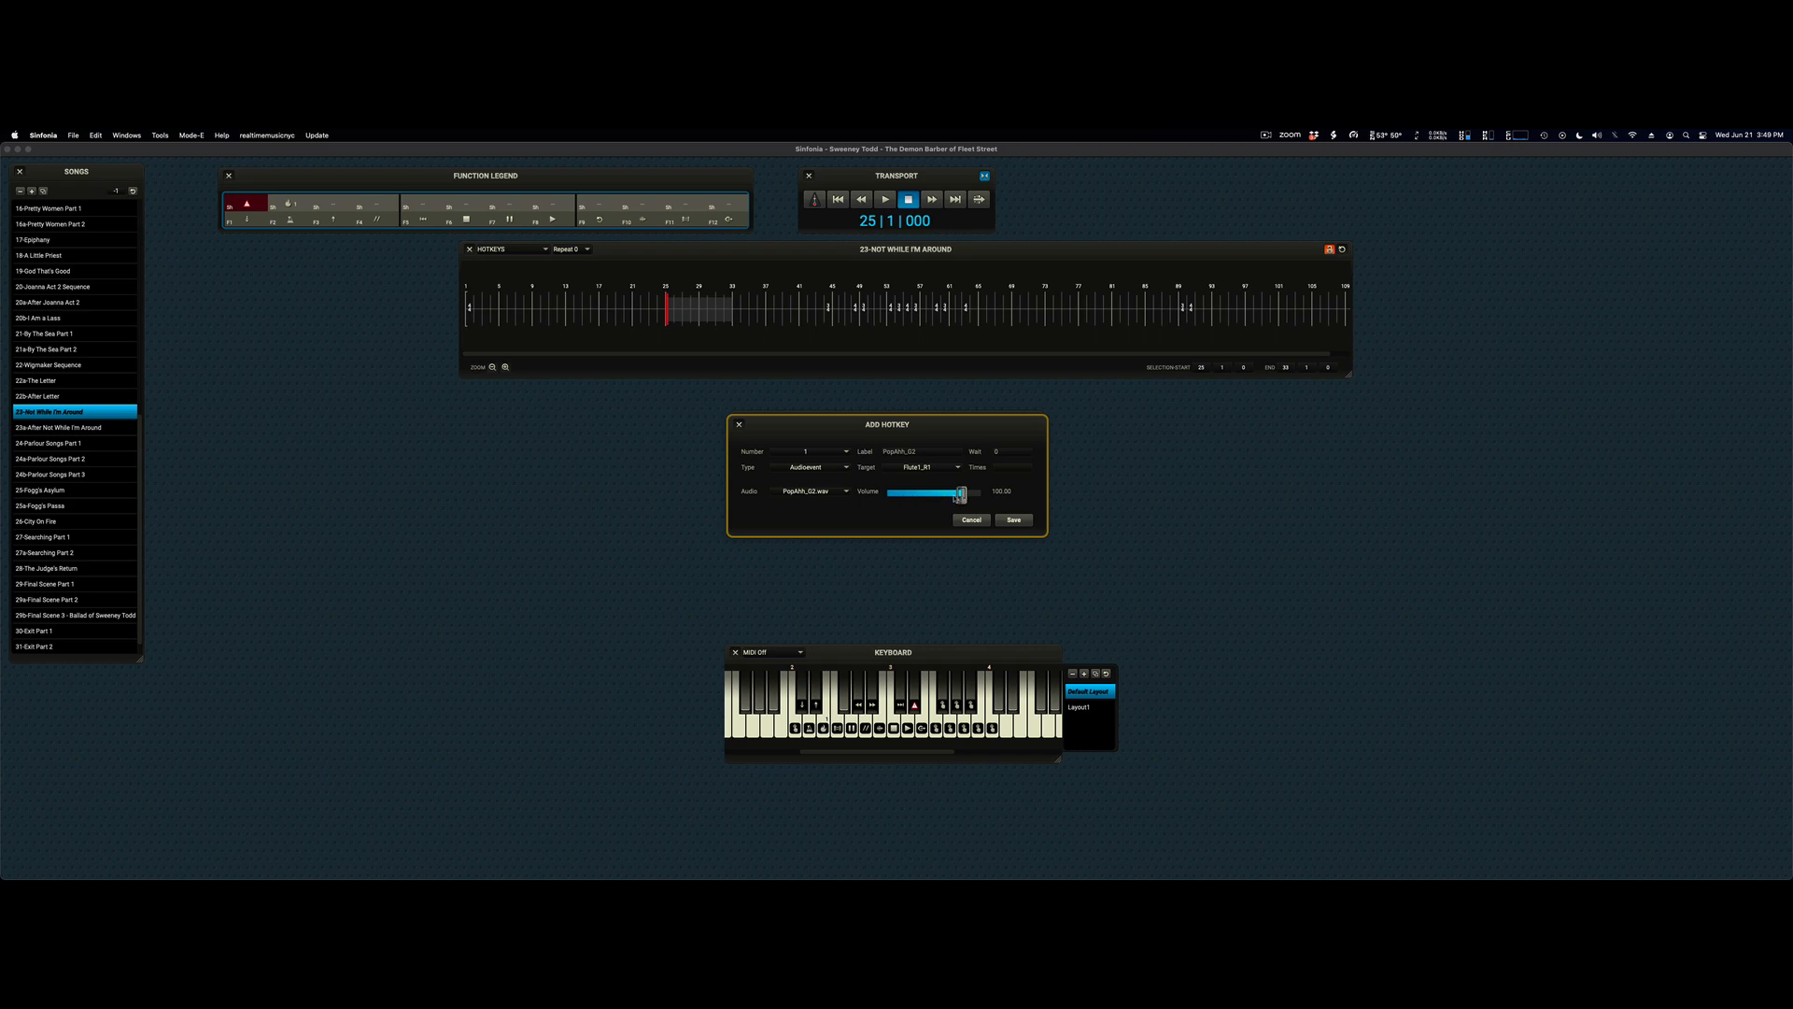
pyautogui.click(1015, 521)
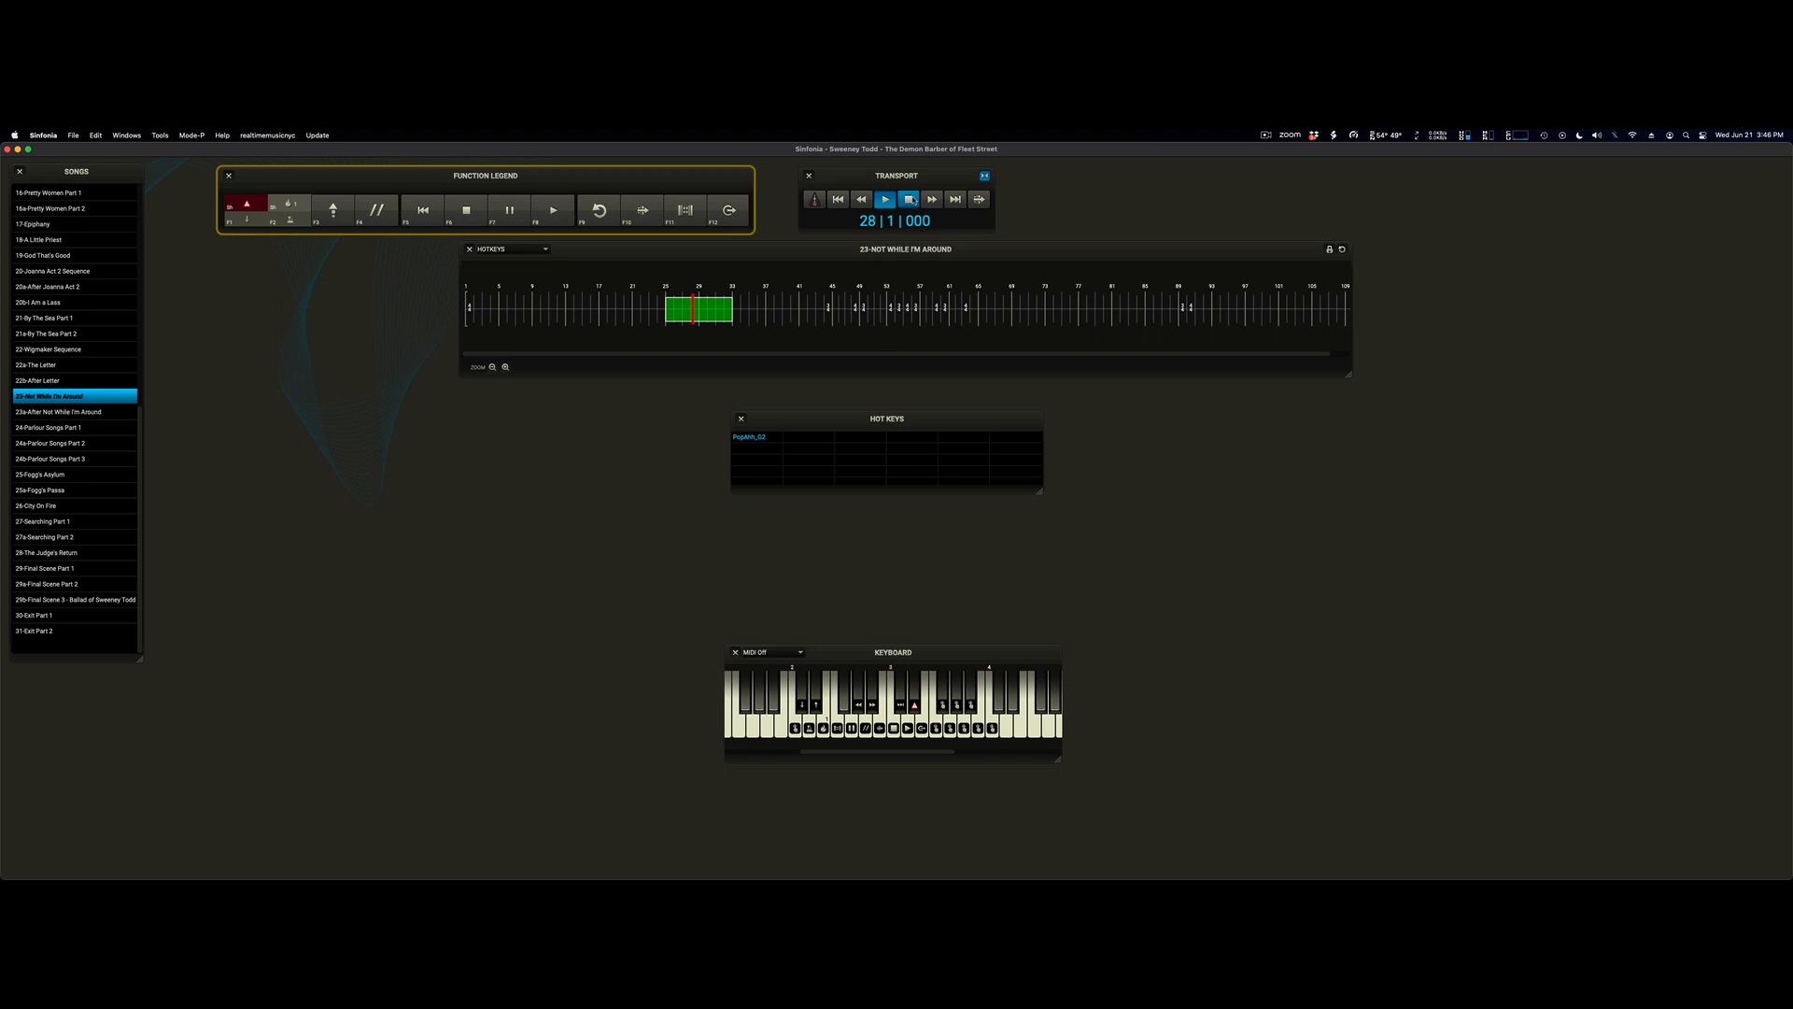
pyautogui.click(910, 201)
pyautogui.click(912, 200)
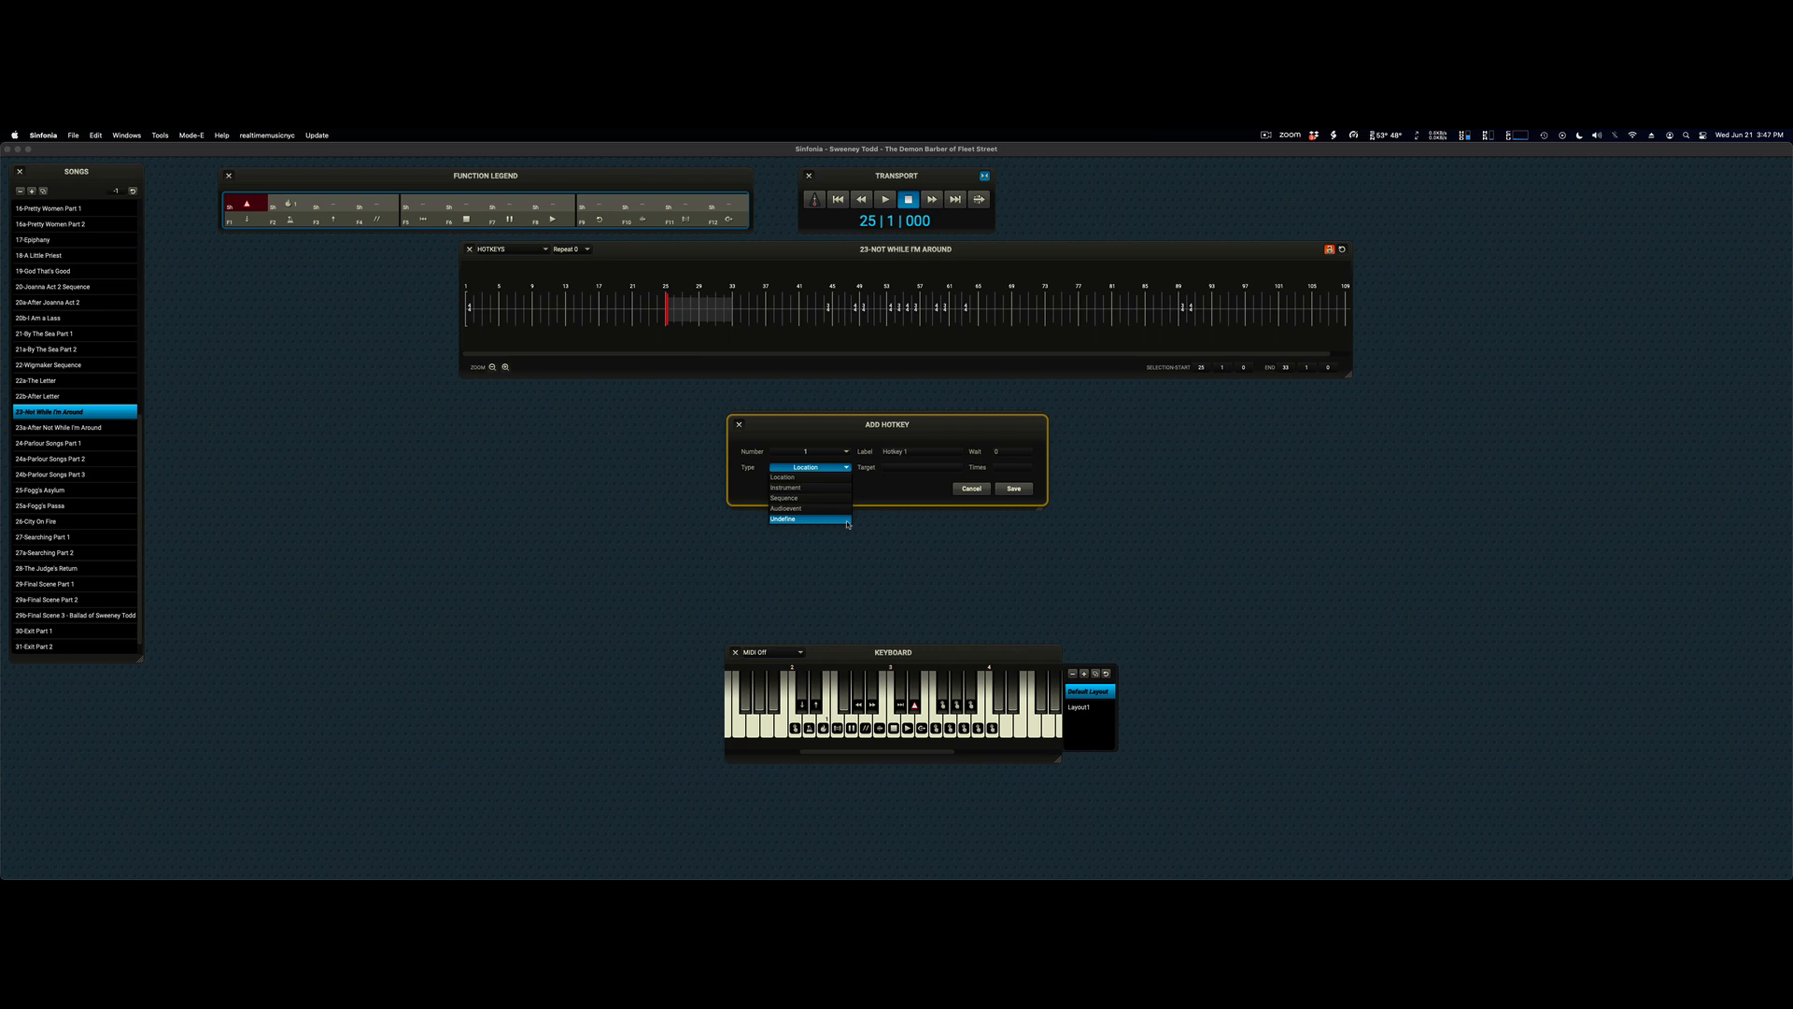
# Set the type of the new hotkey on bars 25 to 33 to Undefine.
pyautogui.click(848, 524)
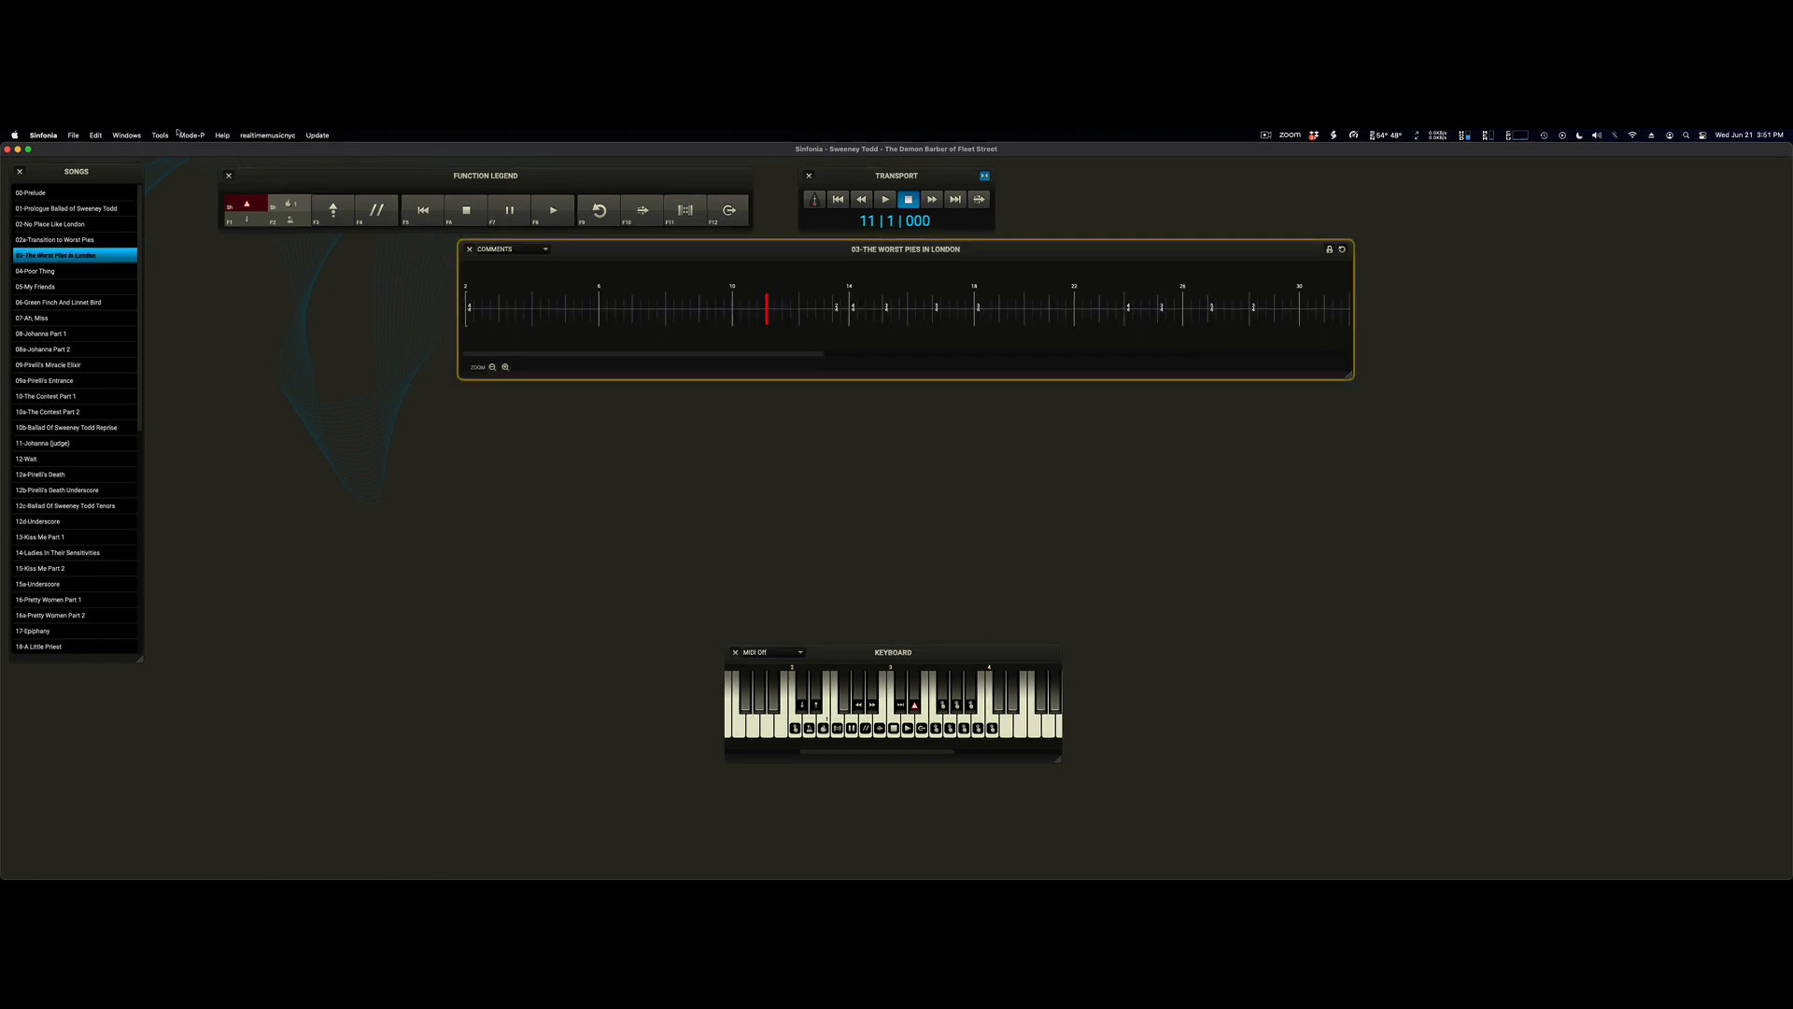
# Switch the session to Edit mode and show the Comments window.
pyautogui.click(177, 132)
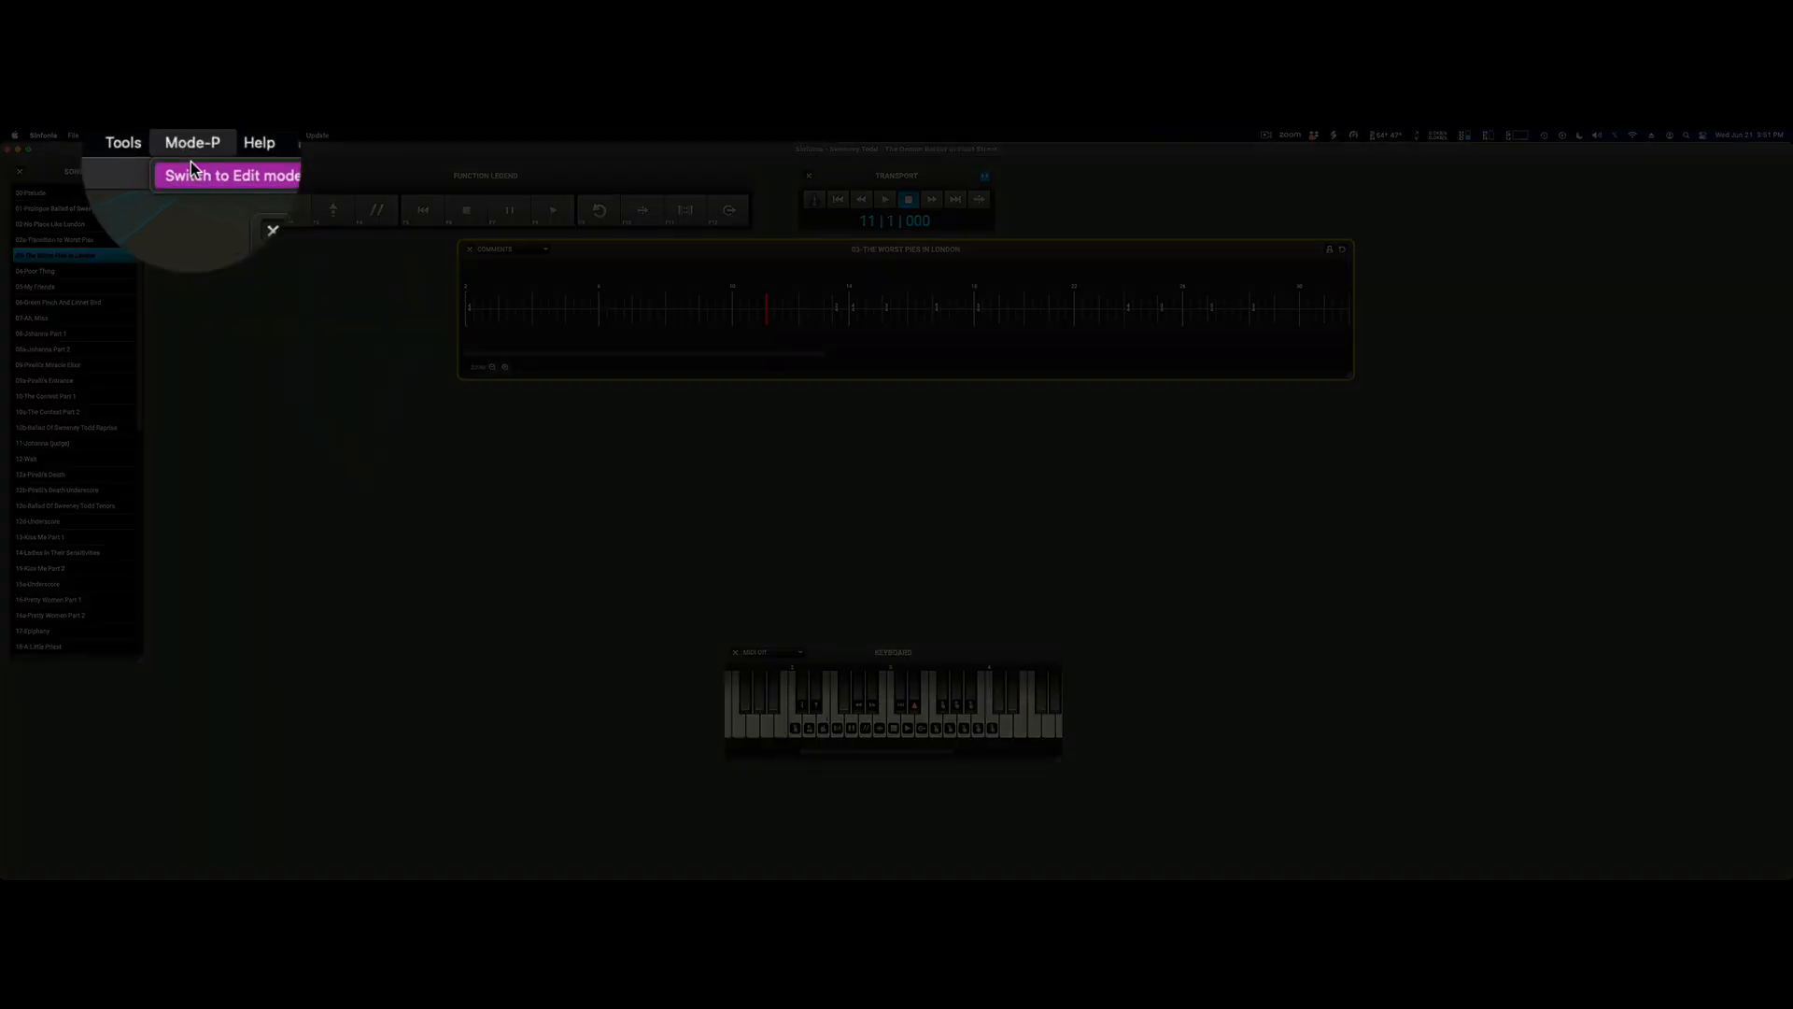
pyautogui.click(190, 166)
pyautogui.click(128, 135)
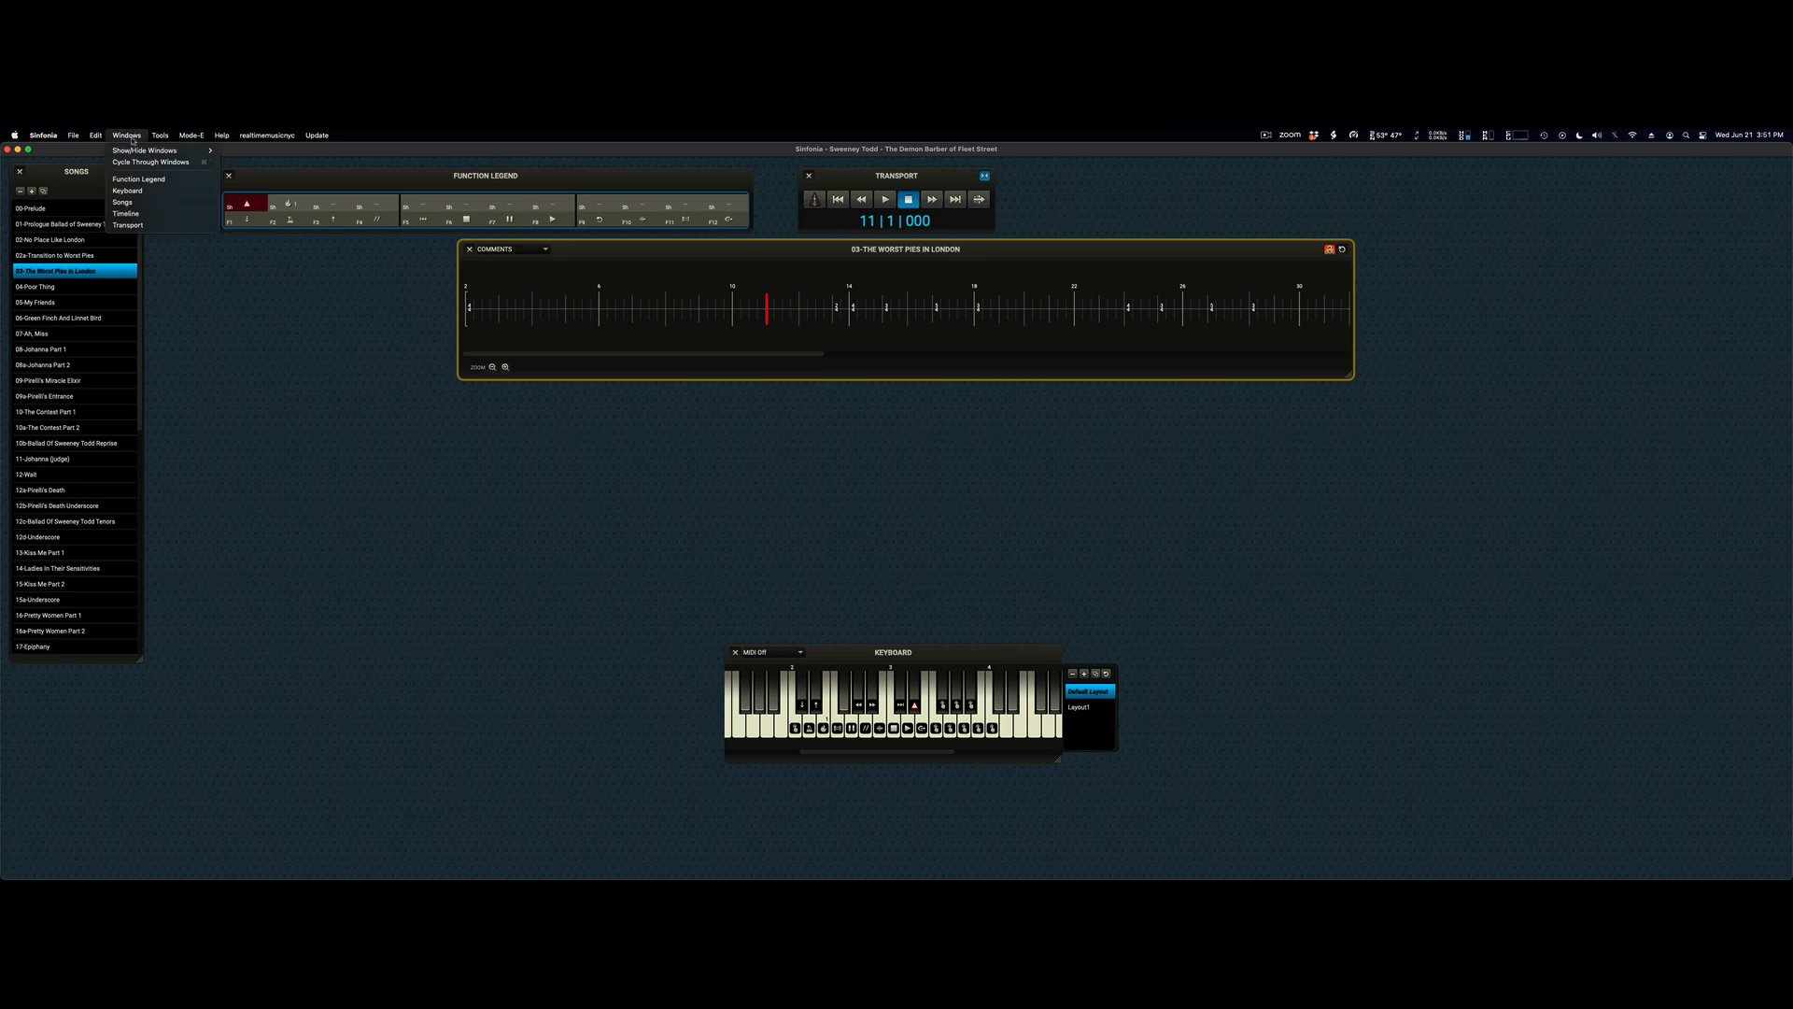
pyautogui.moveTo(186, 149)
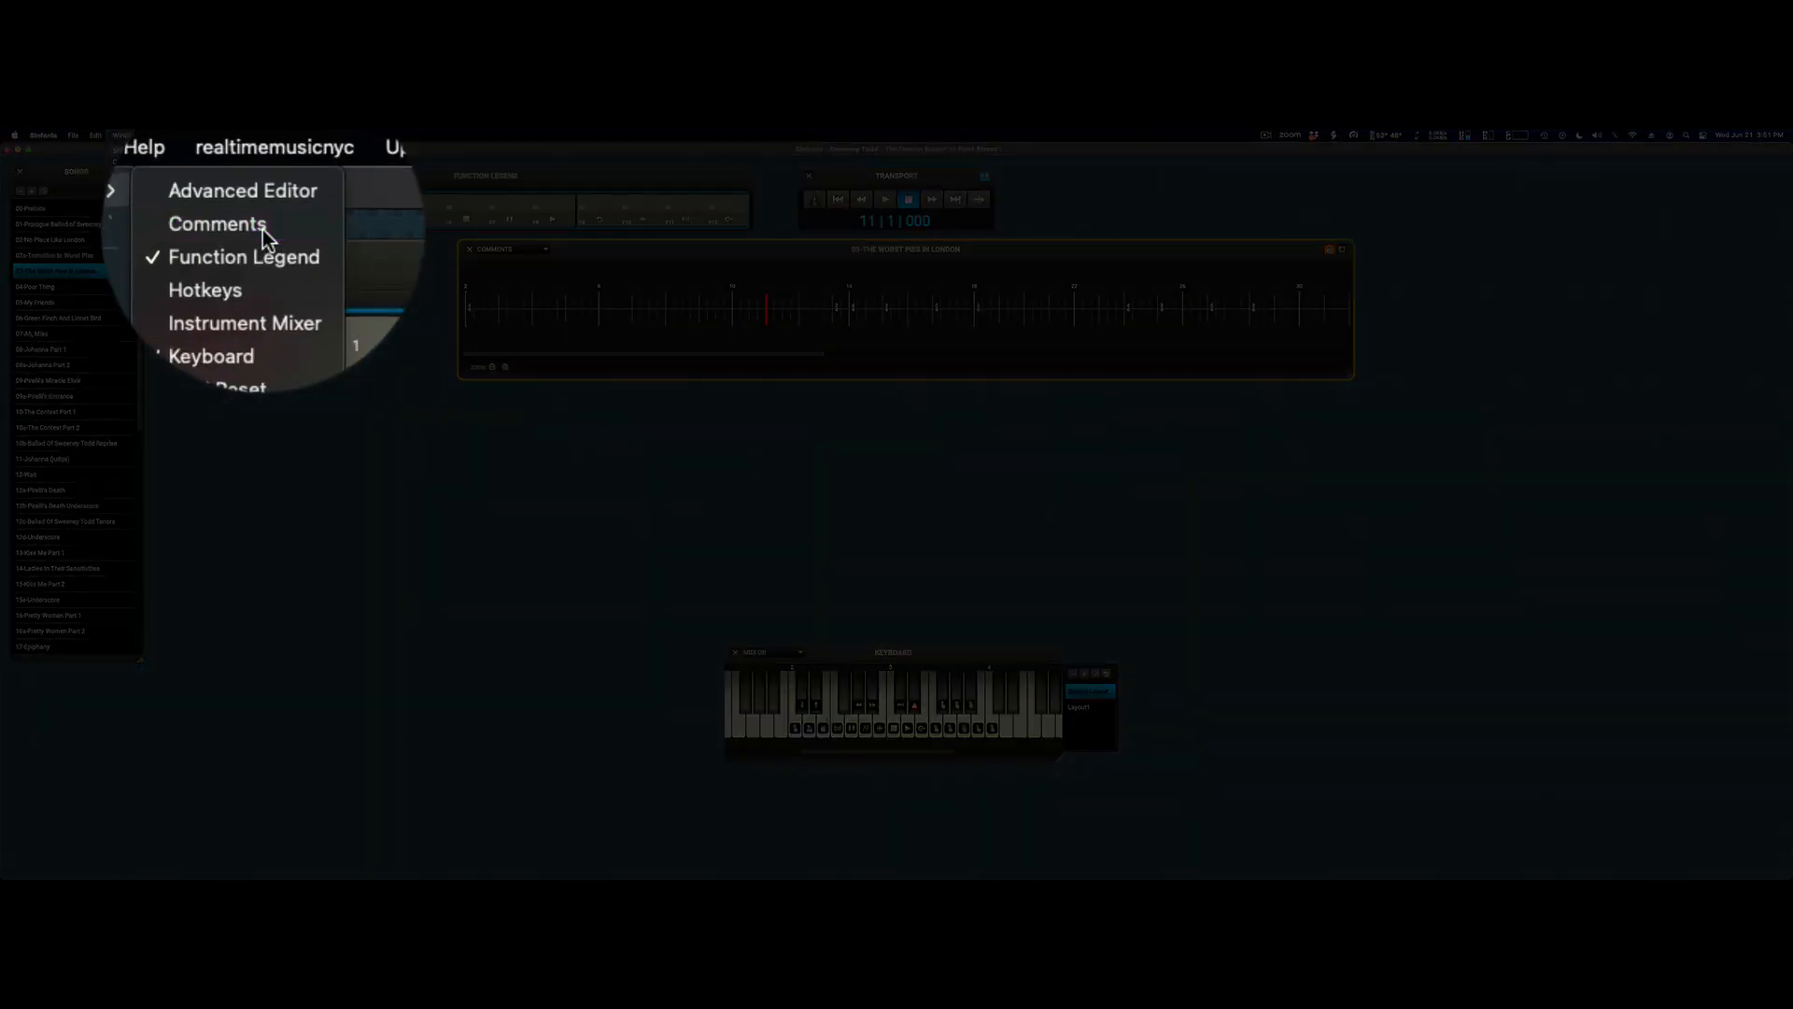
pyautogui.click(262, 225)
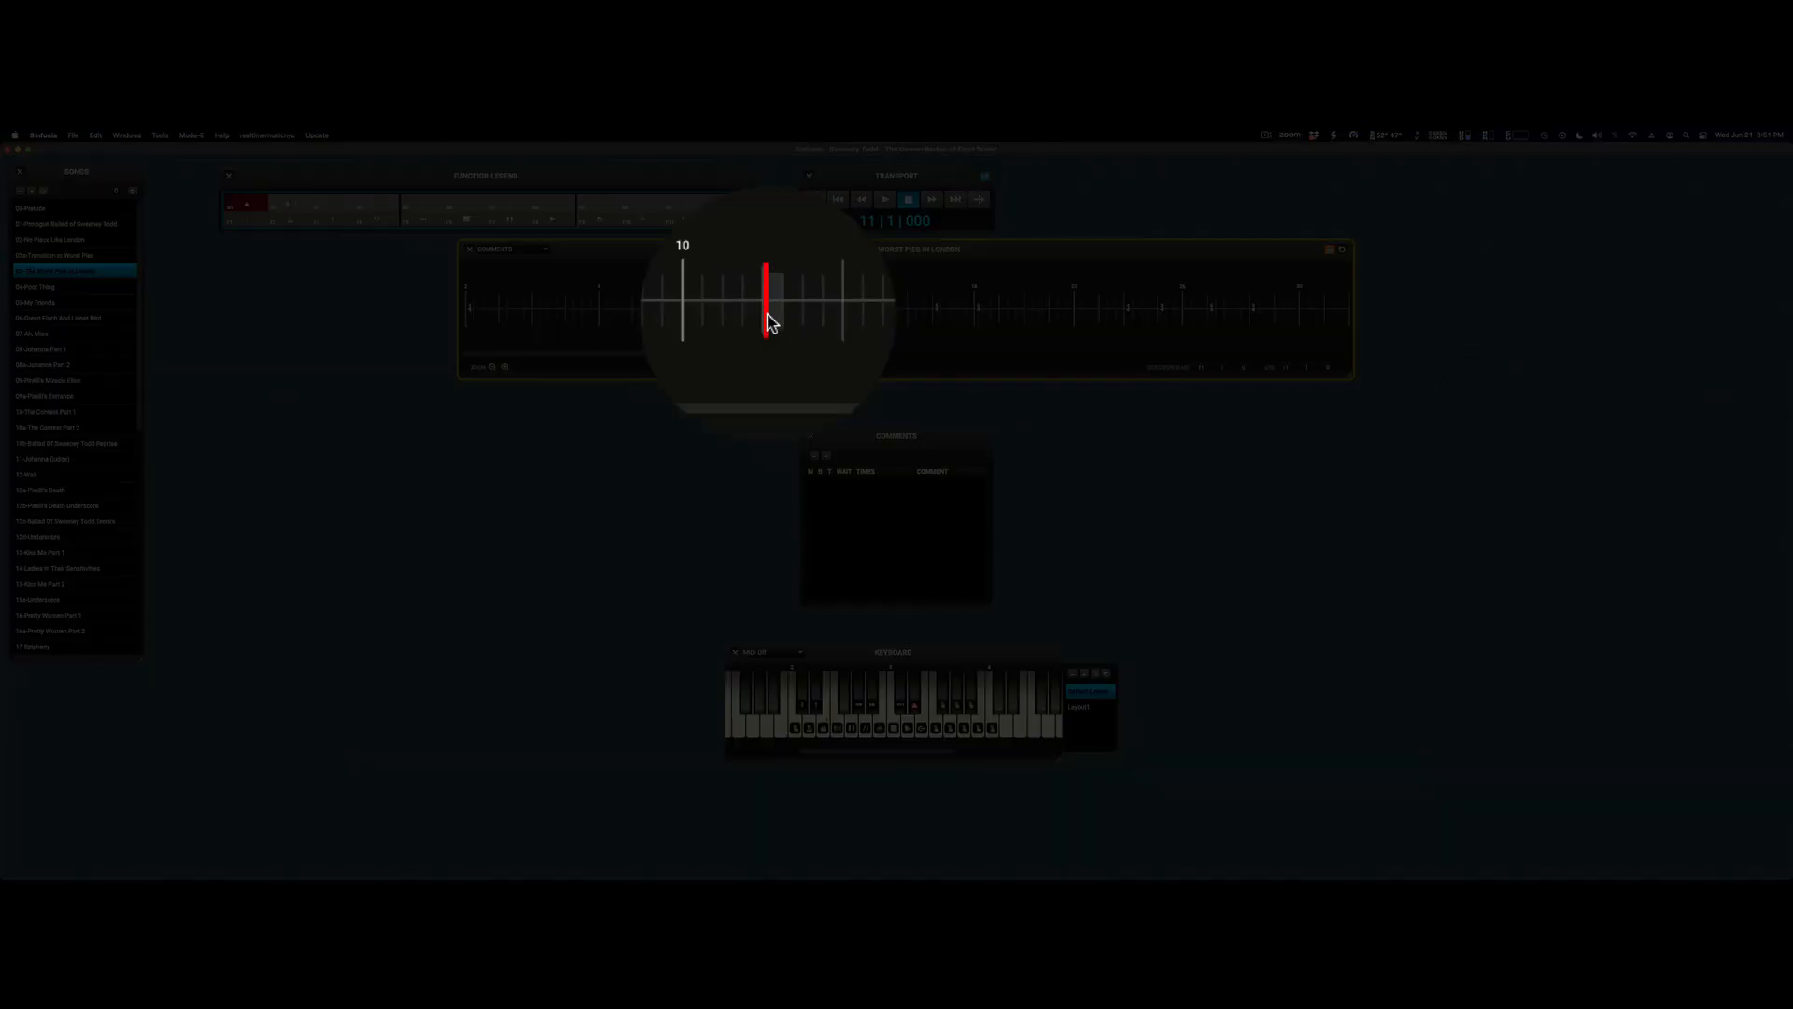
# Select bars 11 to 13 on the song timeline and add the comment "Rubato section incoming!" to them.
pyautogui.moveTo(768, 319); pyautogui.dragTo(826, 319)
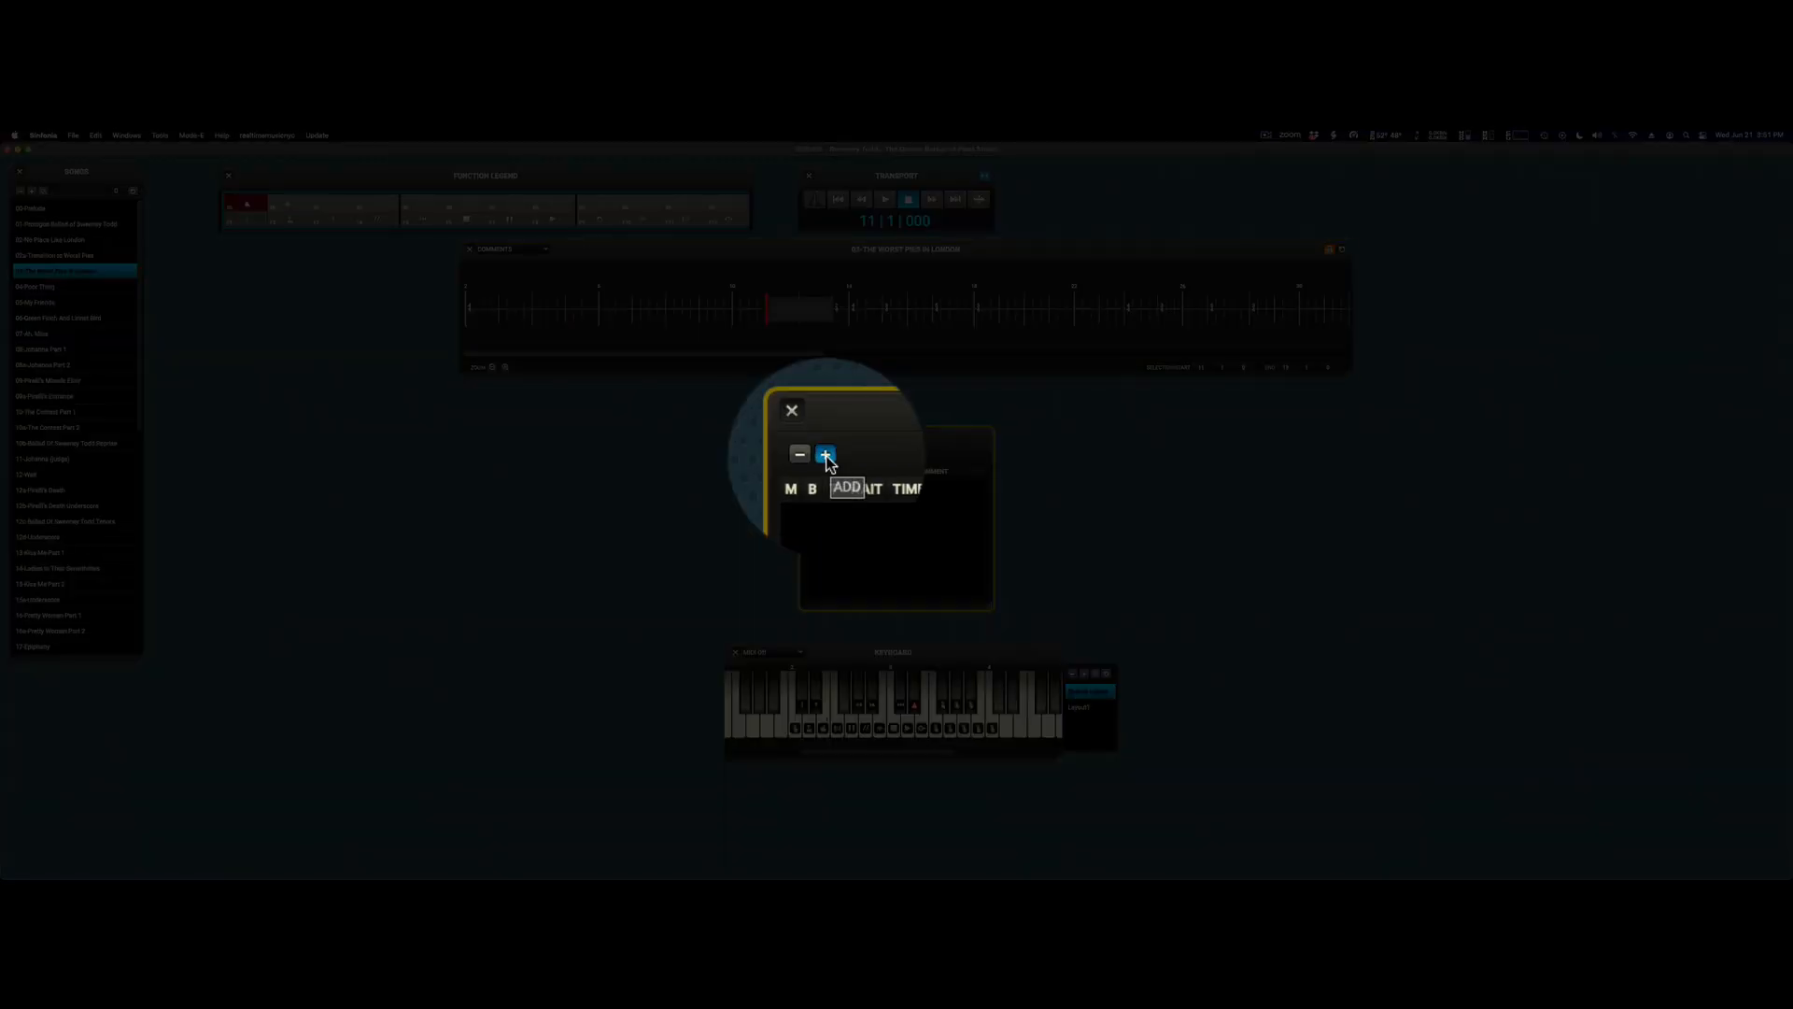
pyautogui.click(828, 459)
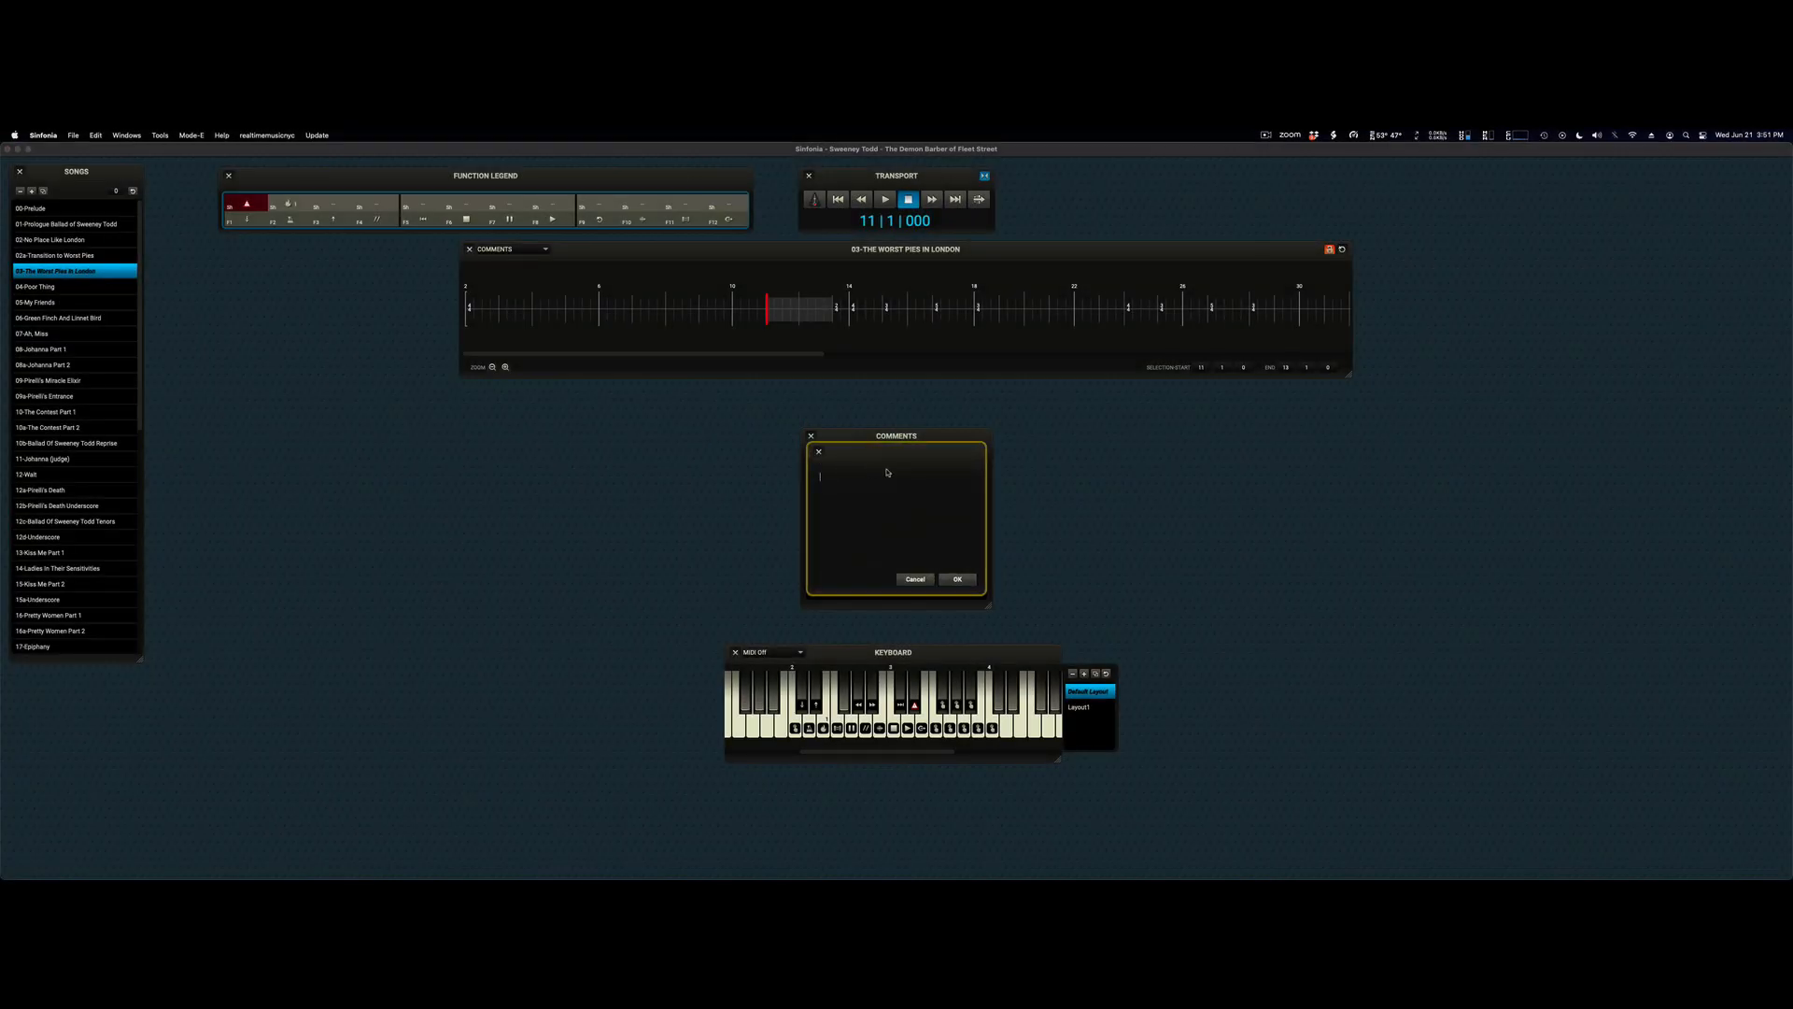
pyautogui.write('Rubato section incoming!')
pyautogui.press('Return')
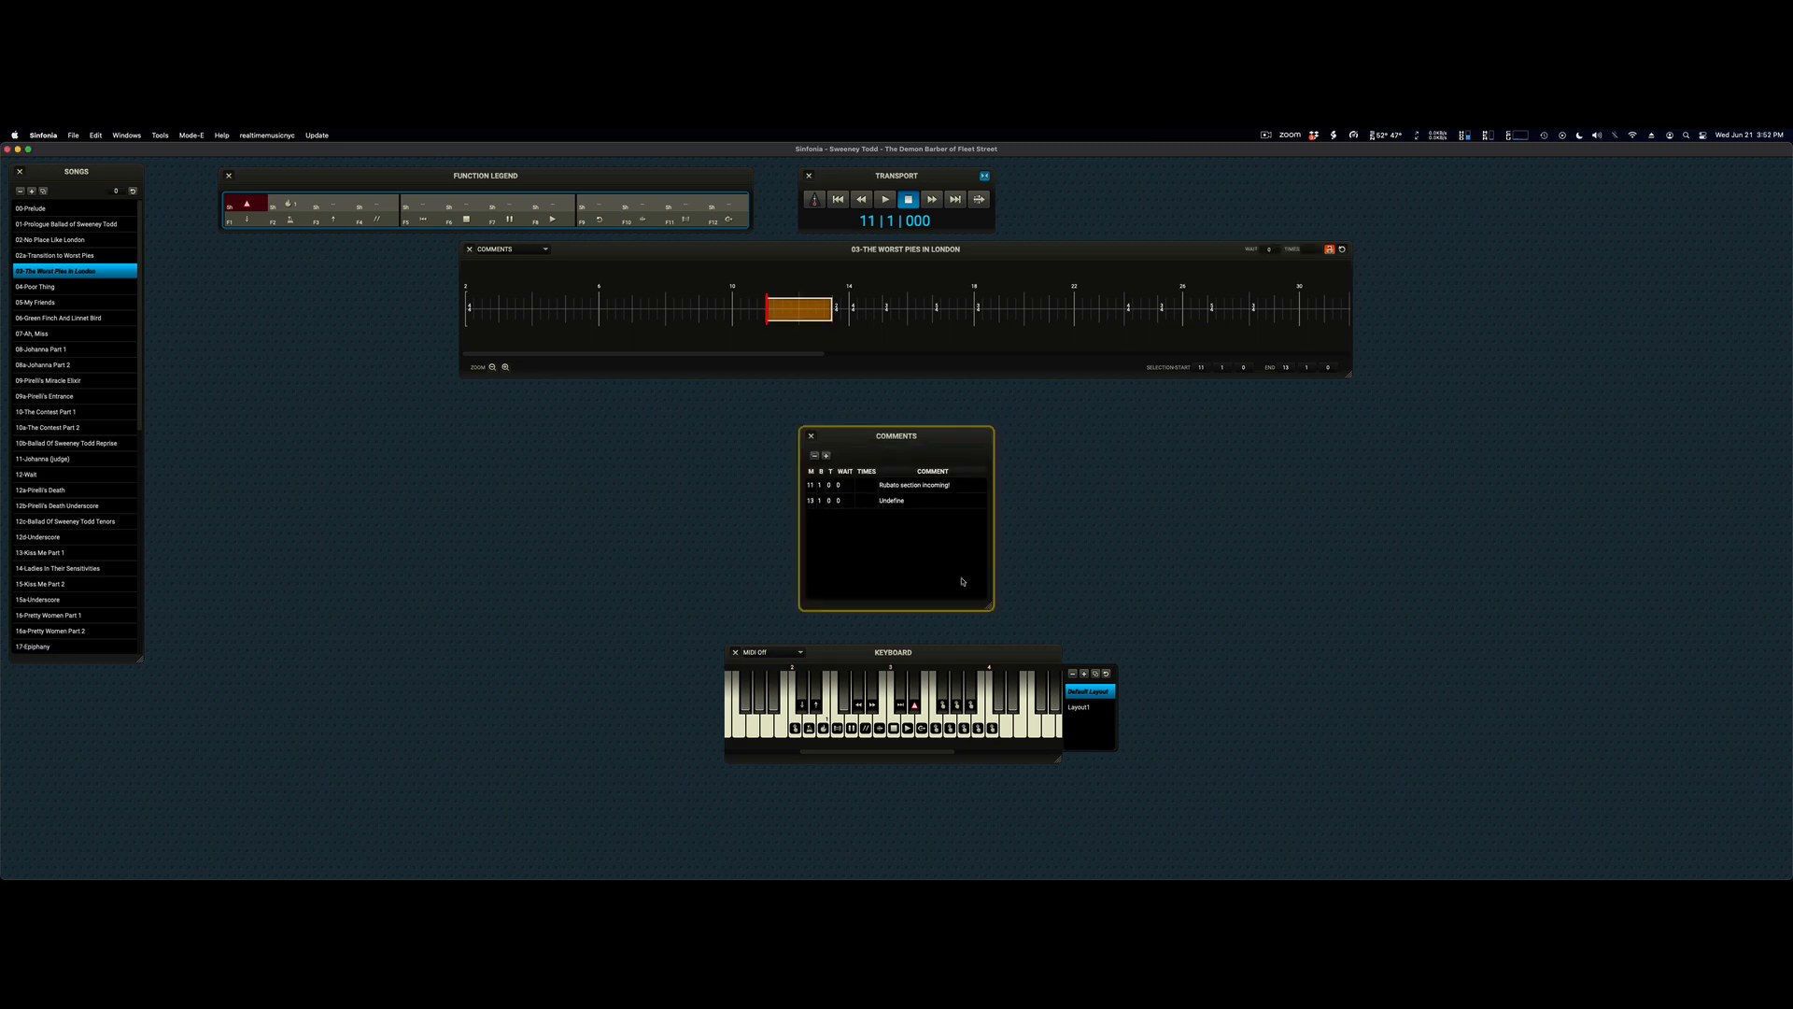
# Test the new comment by playing the song from bar 10 through the commented section, and stop playback.
pyautogui.click(734, 319)
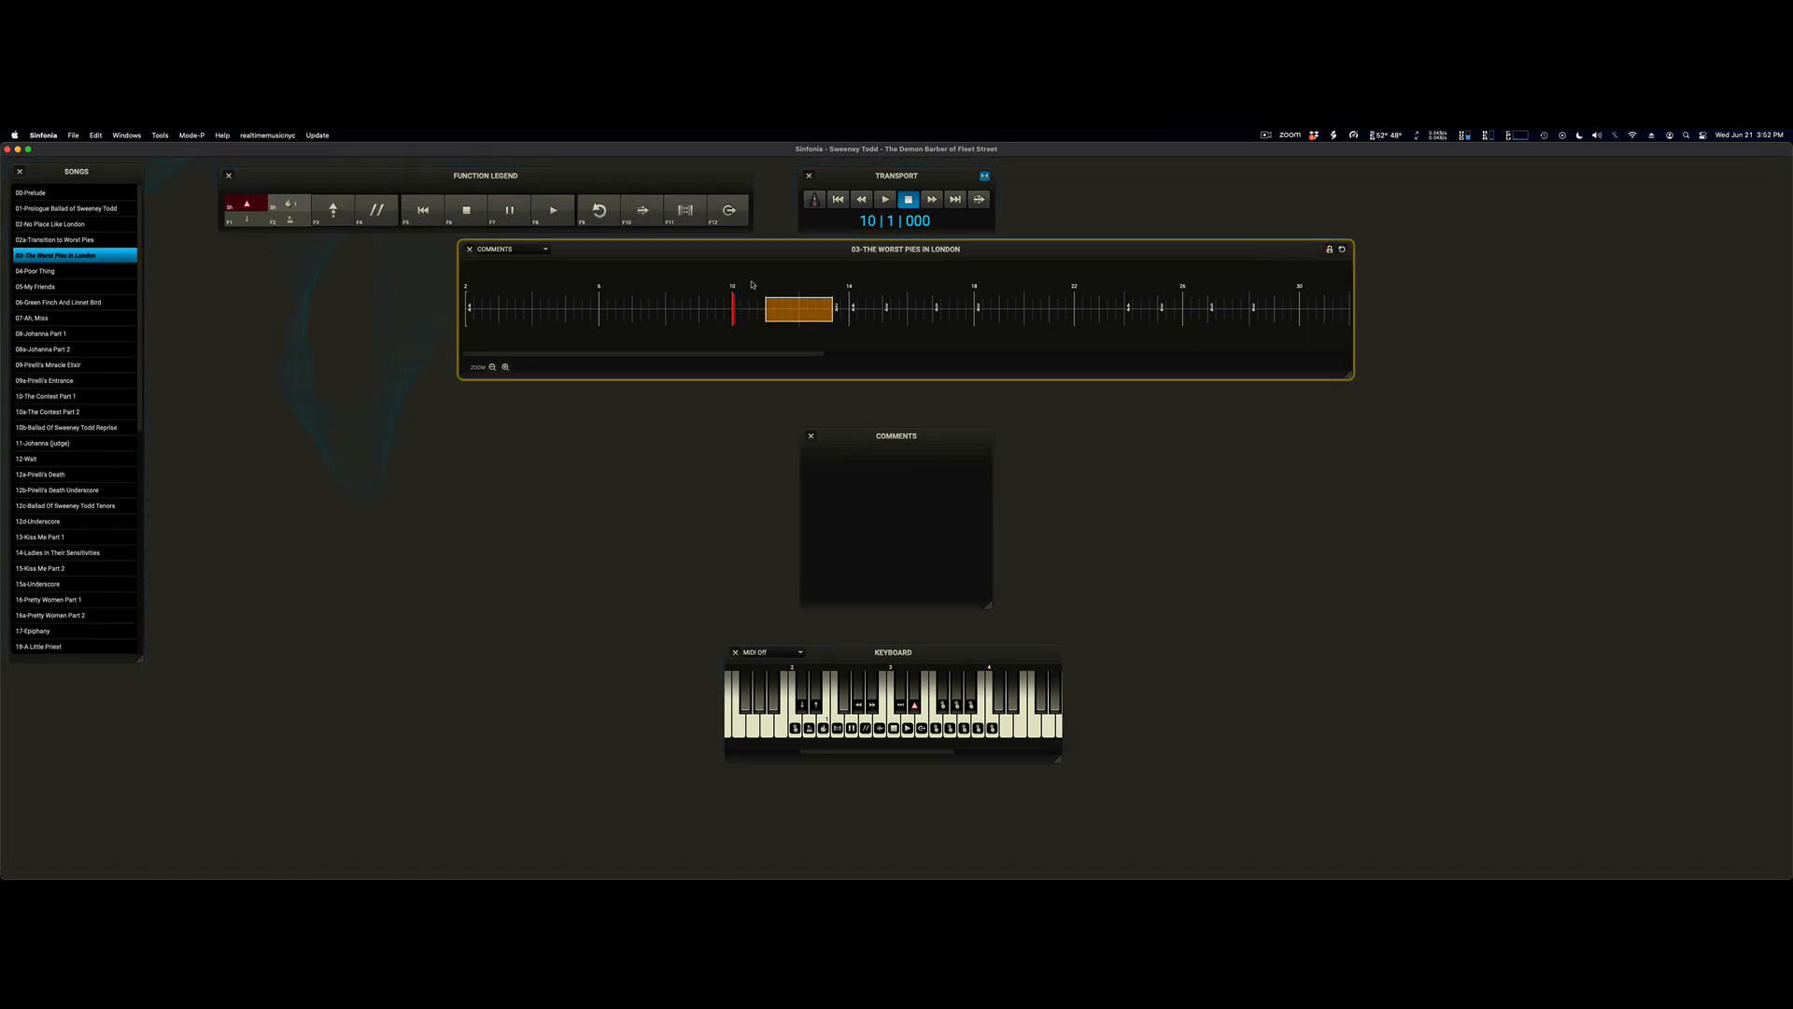
pyautogui.click(885, 199)
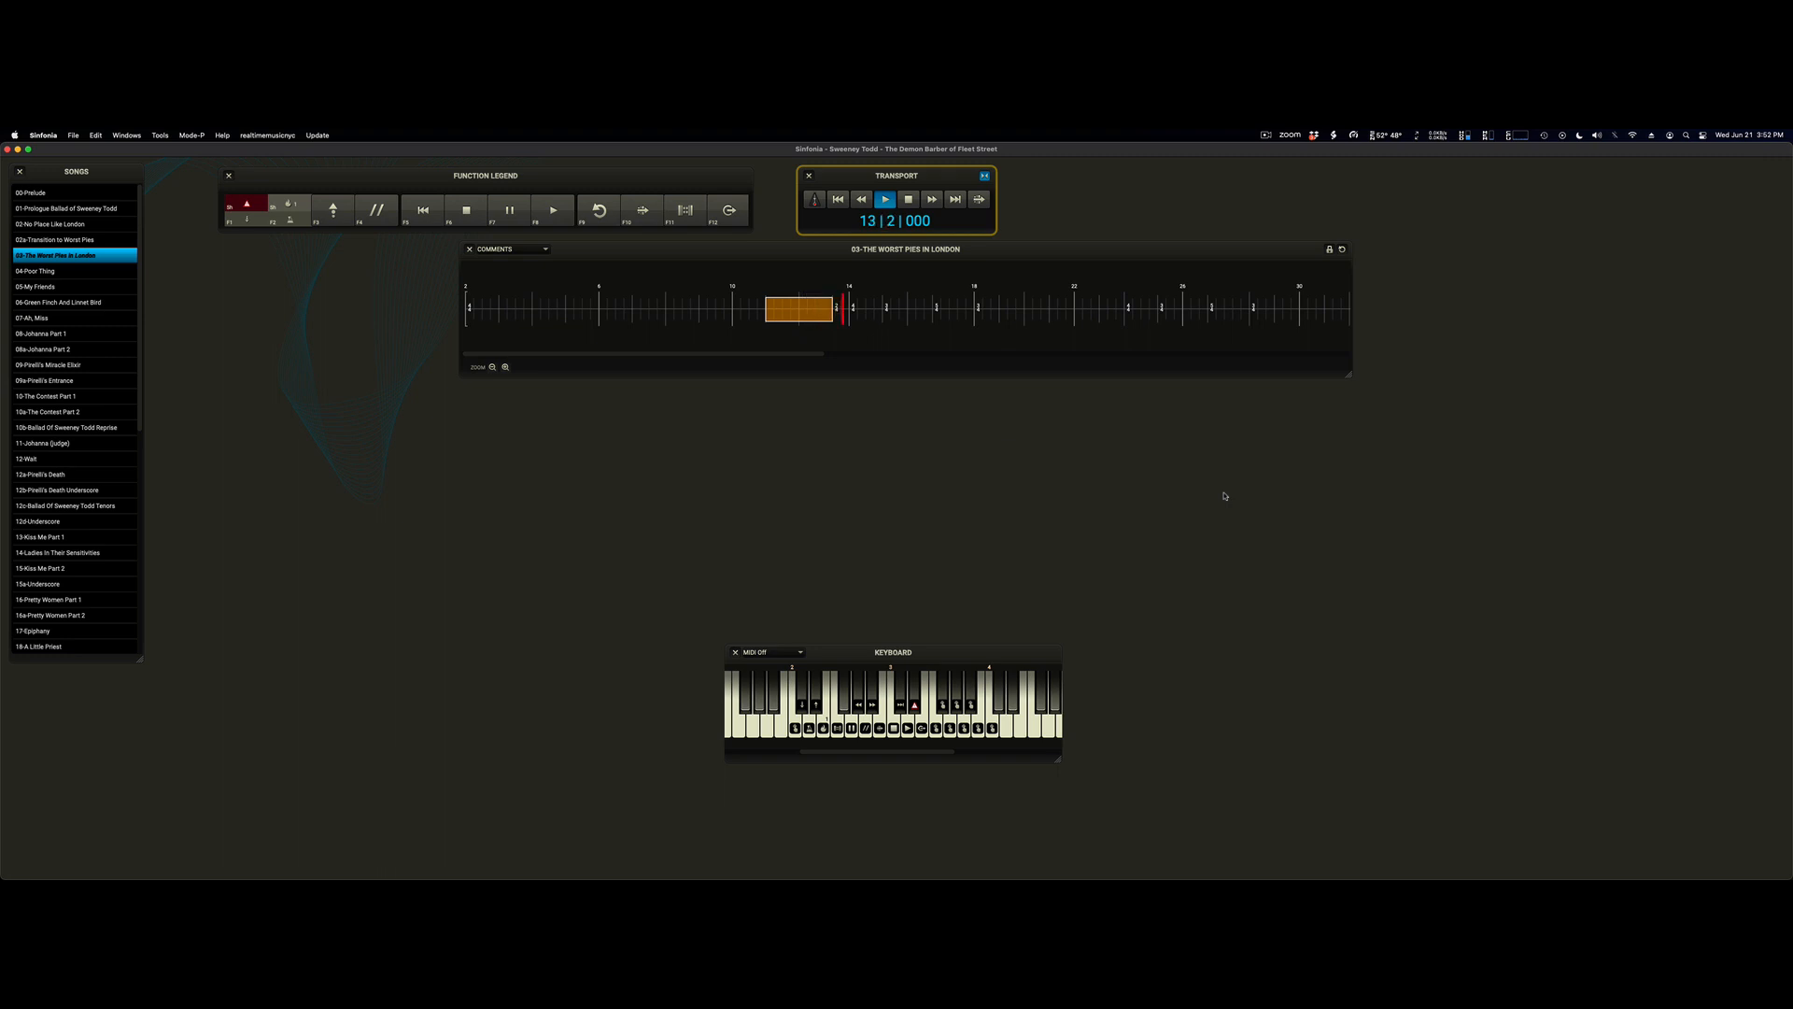
pyautogui.press('F6')
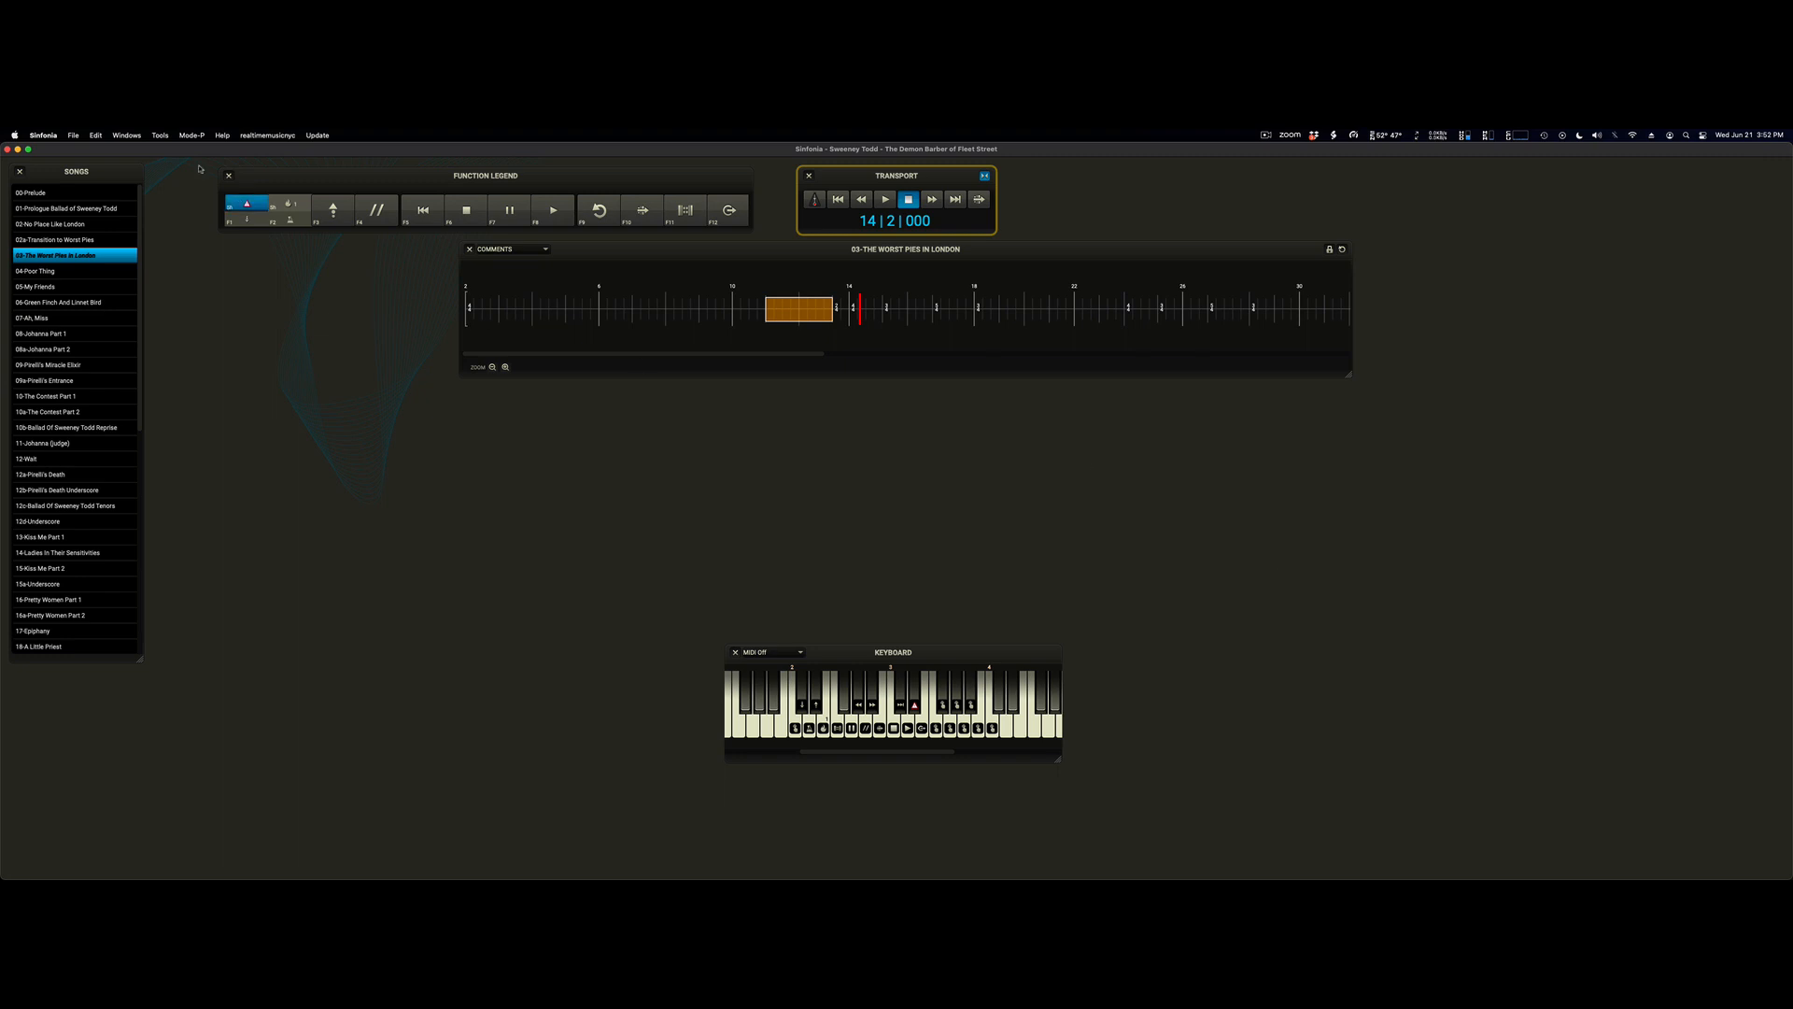
# Save the edited Sweeney Todd file.
pyautogui.click(73, 135)
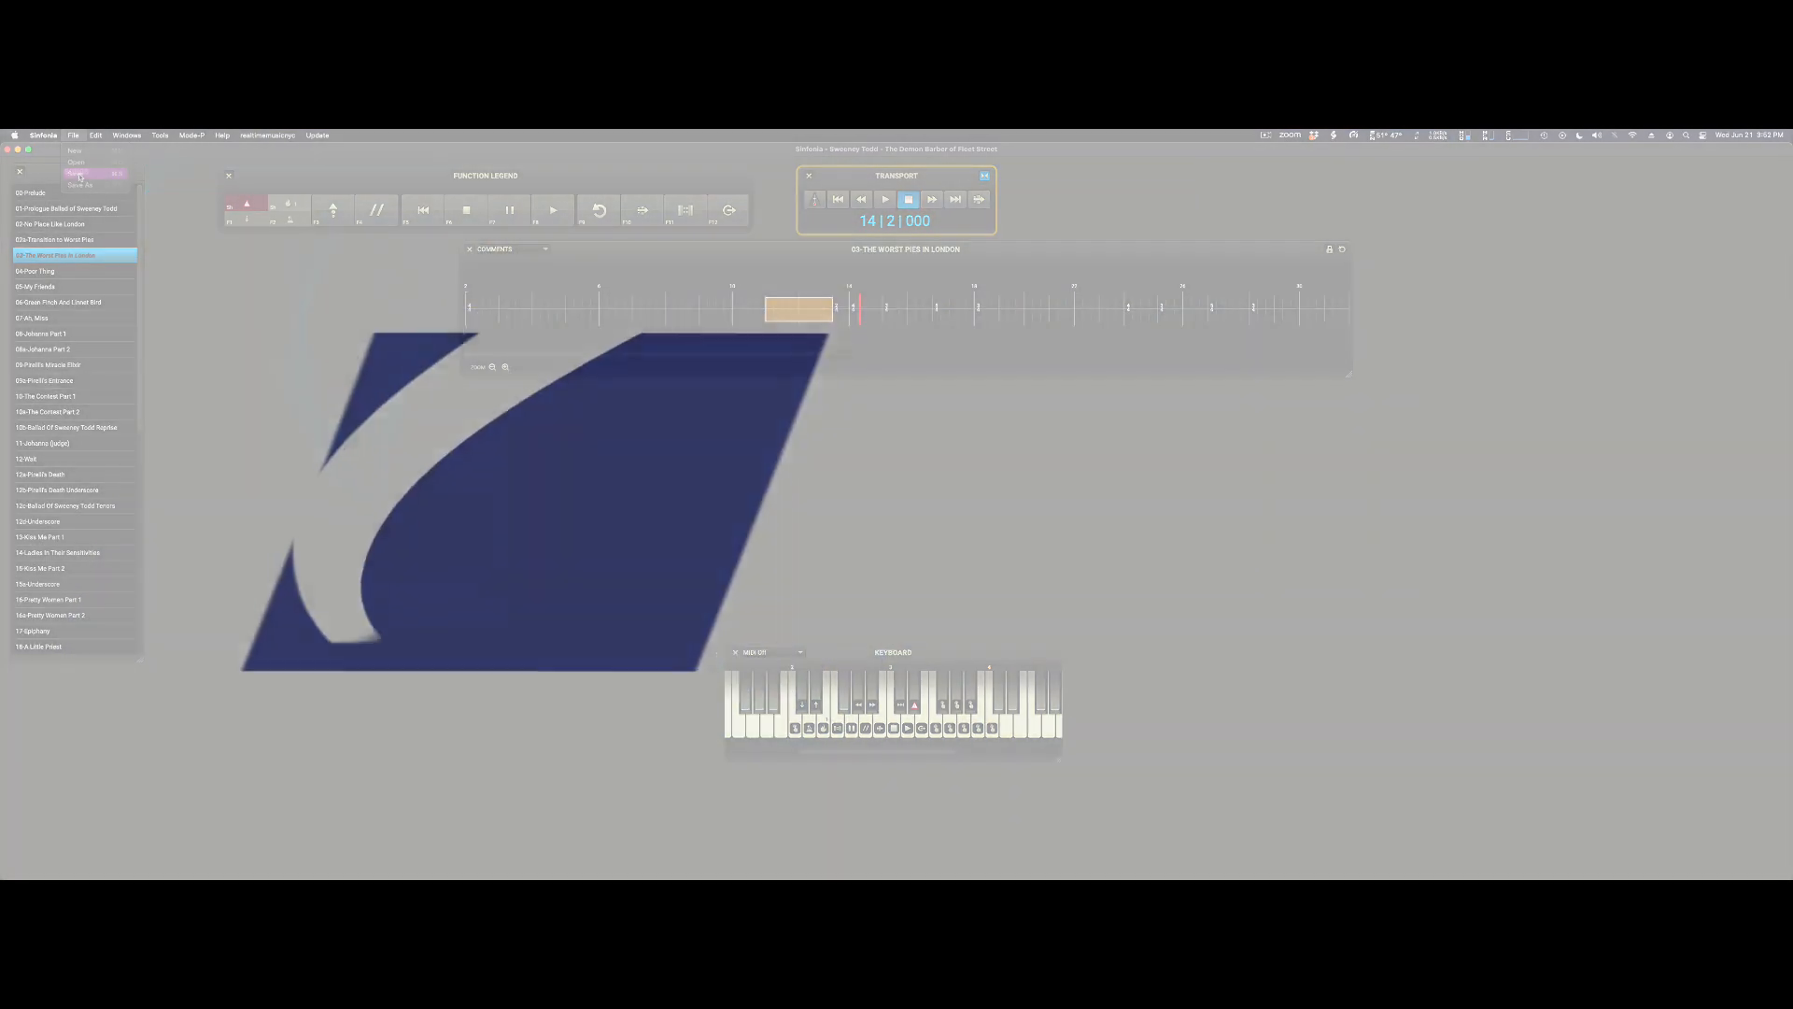